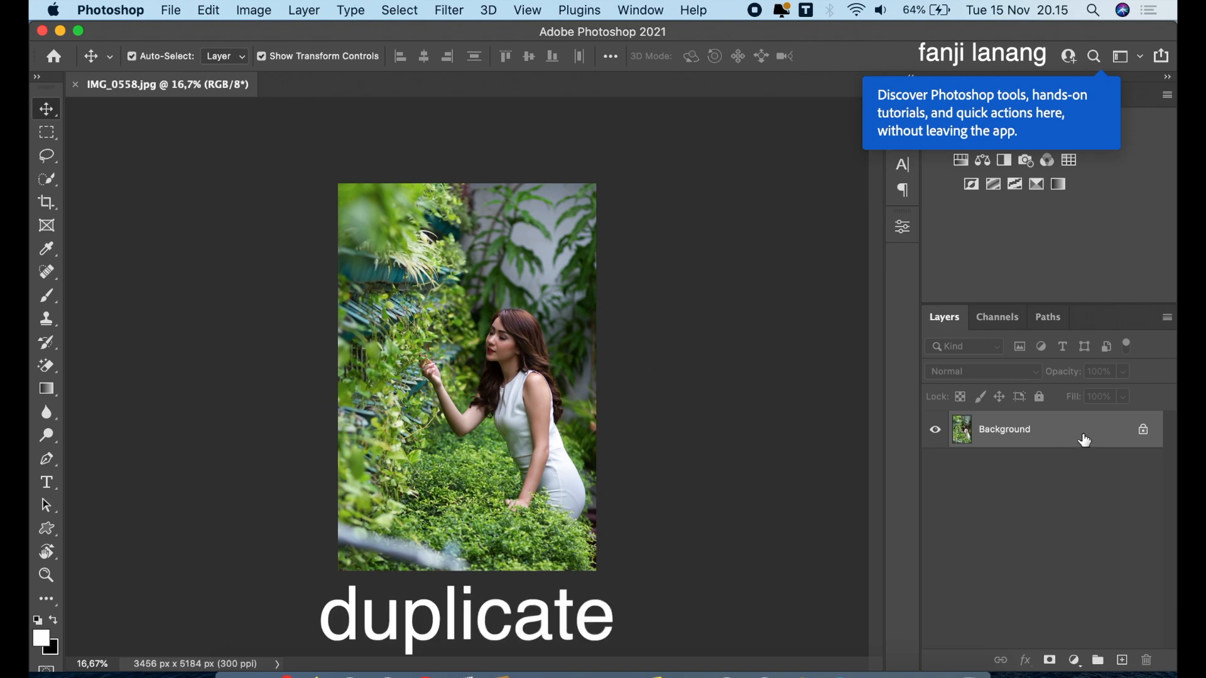
- Duplicate the Background layer and lasso the blurred grey rail in the photo's lower-left corner on the copy
left_click_drag(1082, 439, 1123, 660)
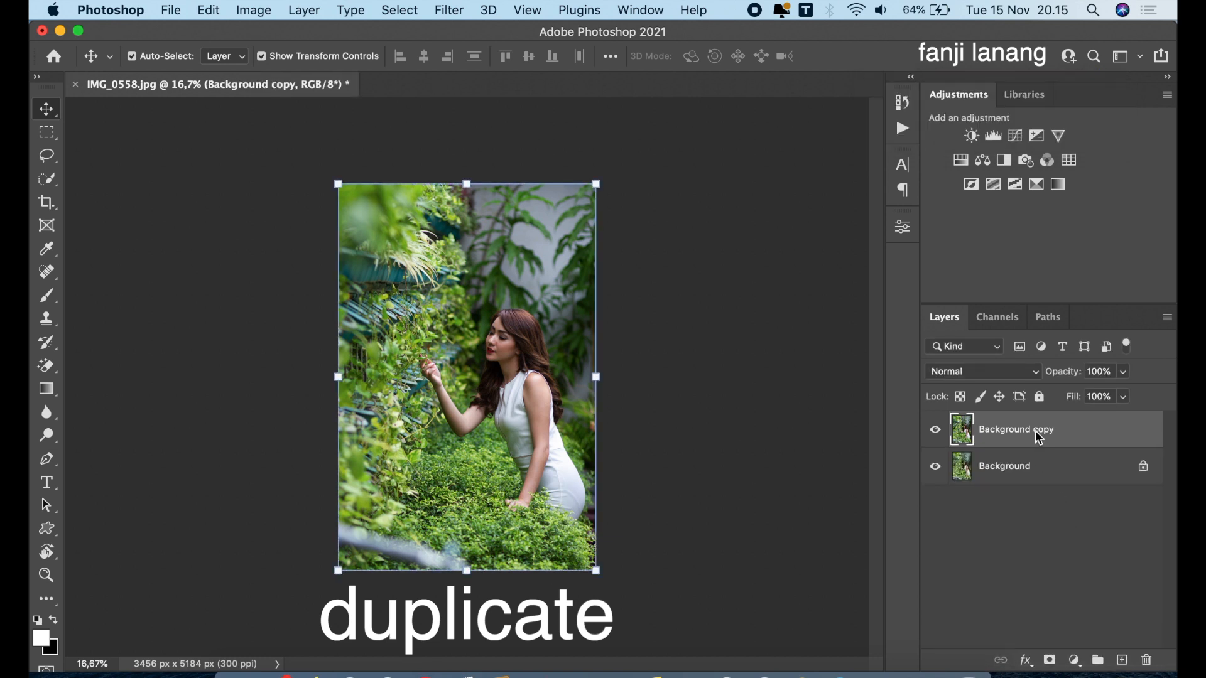
left_click(48, 155)
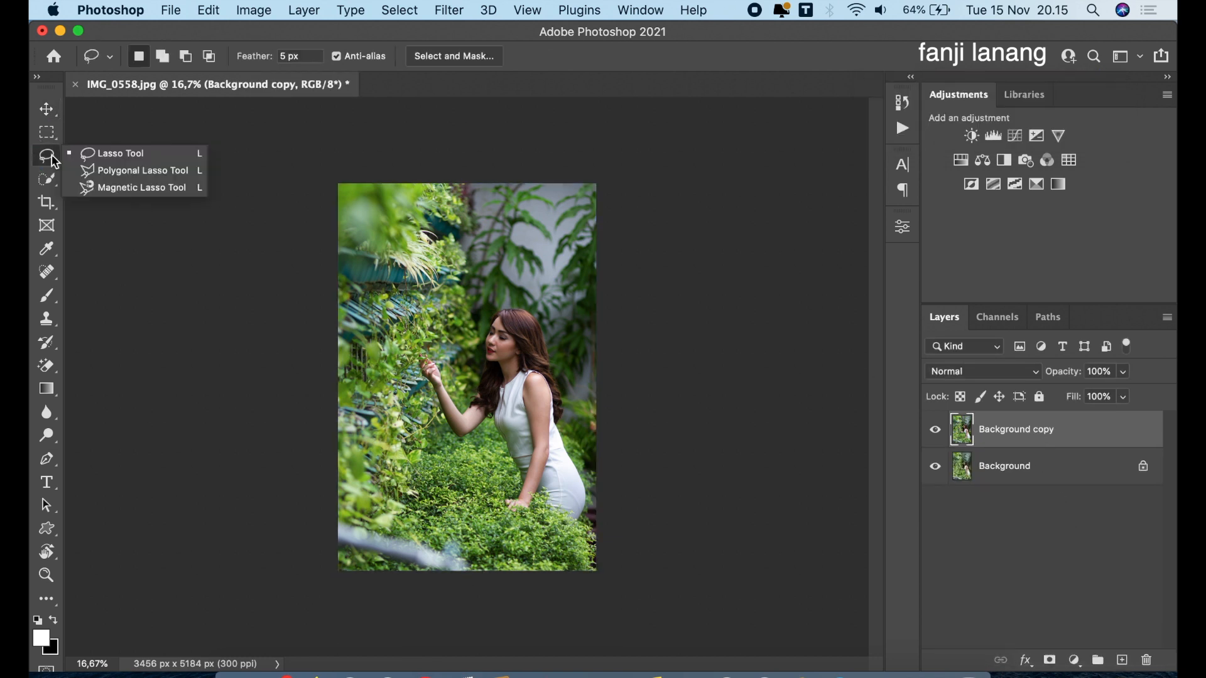
left_click(100, 154)
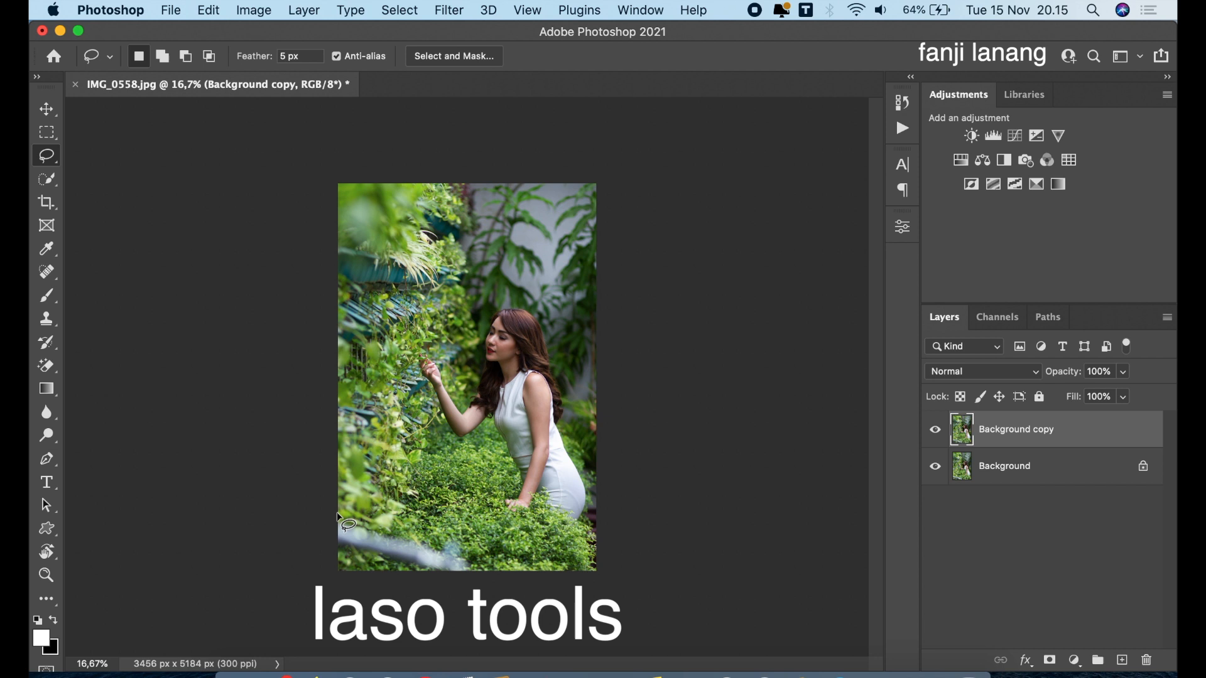
mouse_move(338, 515)
left_mouse_down()
mouse_move(435, 544)
mouse_move(463, 538)
mouse_move(481, 579)
mouse_move(335, 550)
mouse_move(327, 512)
left_mouse_up()
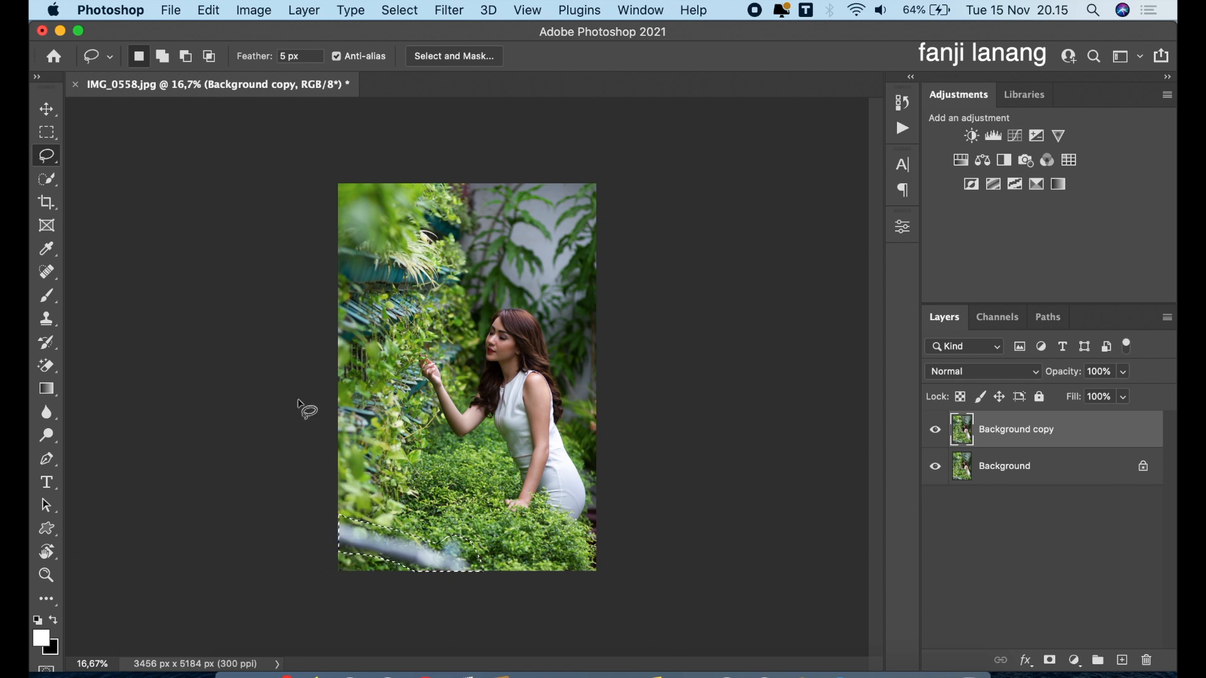
- Replace the lassoed rail with a Content-Aware fill and clear the selection
left_click(214, 17)
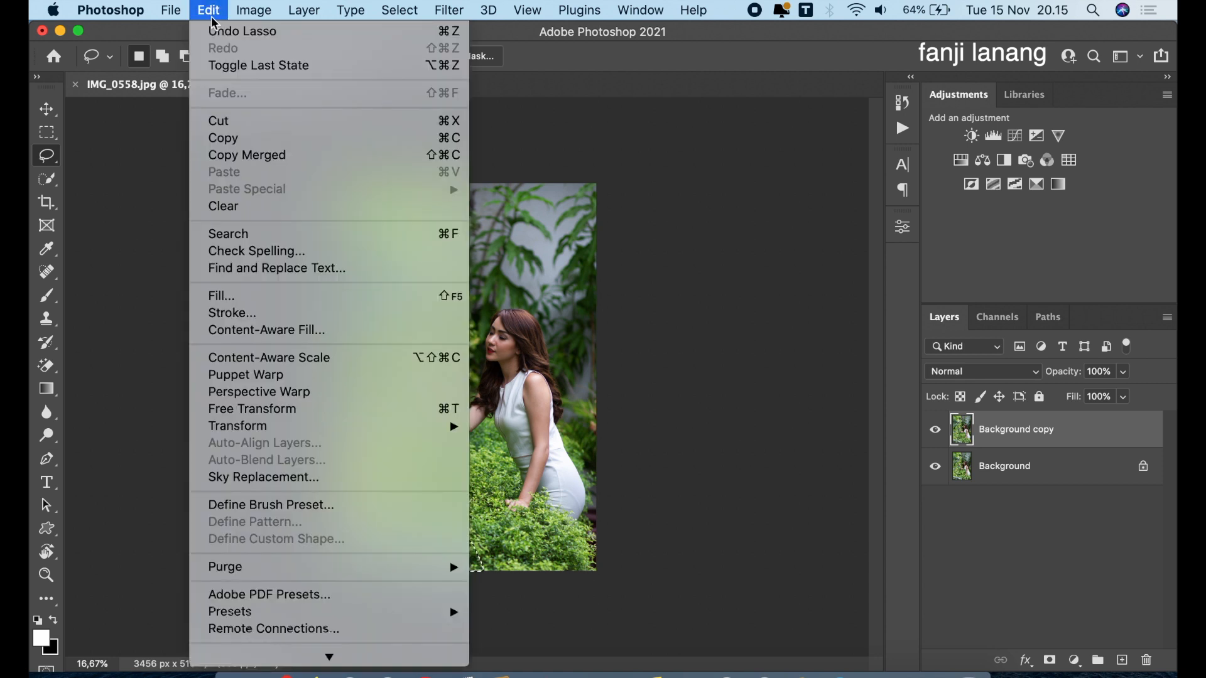
left_click(242, 300)
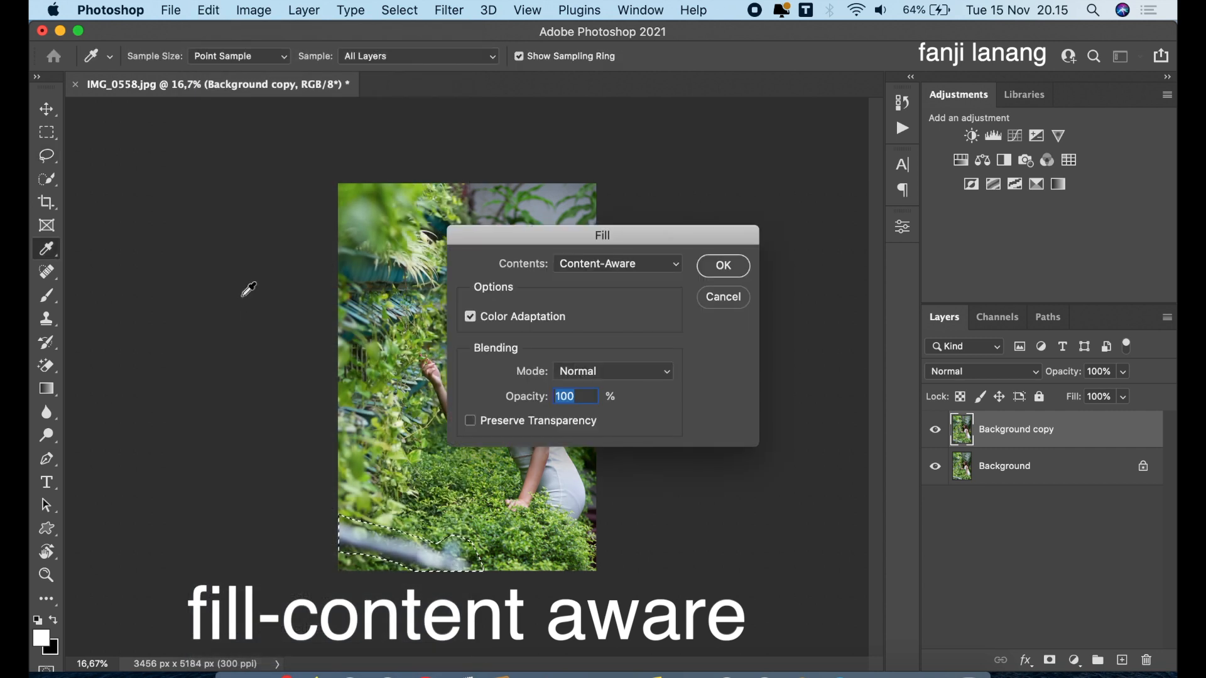
left_click(663, 269)
left_click(665, 274)
left_click(720, 265)
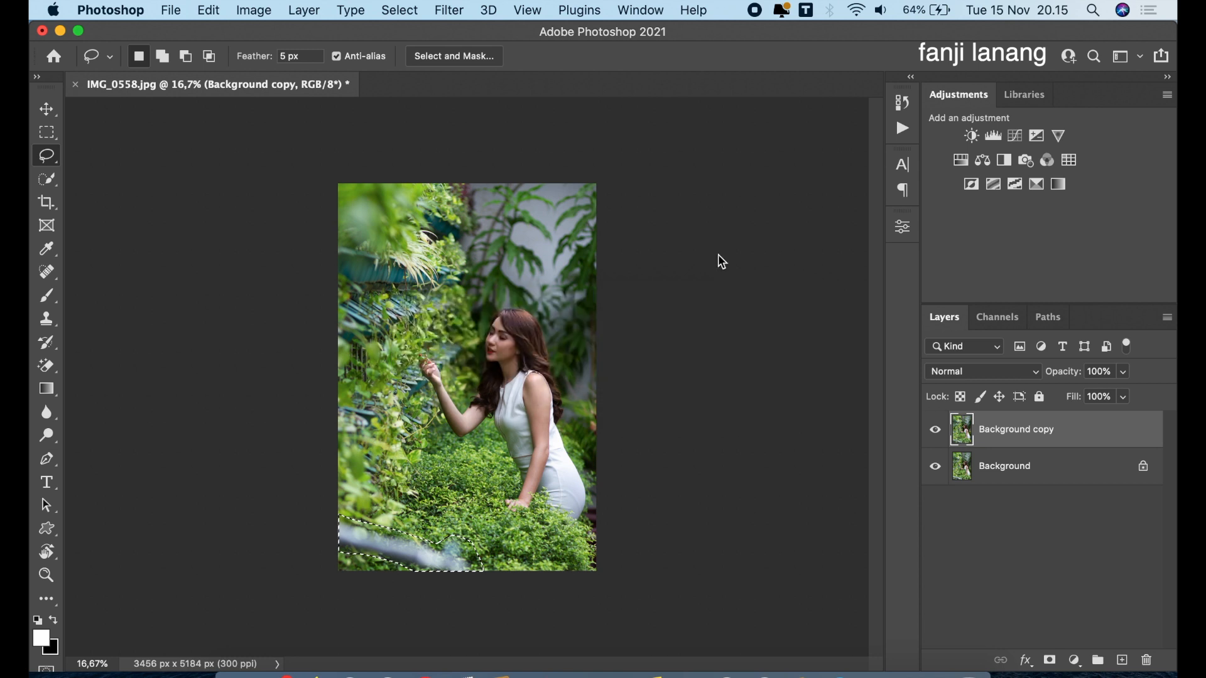
left_click(400, 10)
left_click(416, 51)
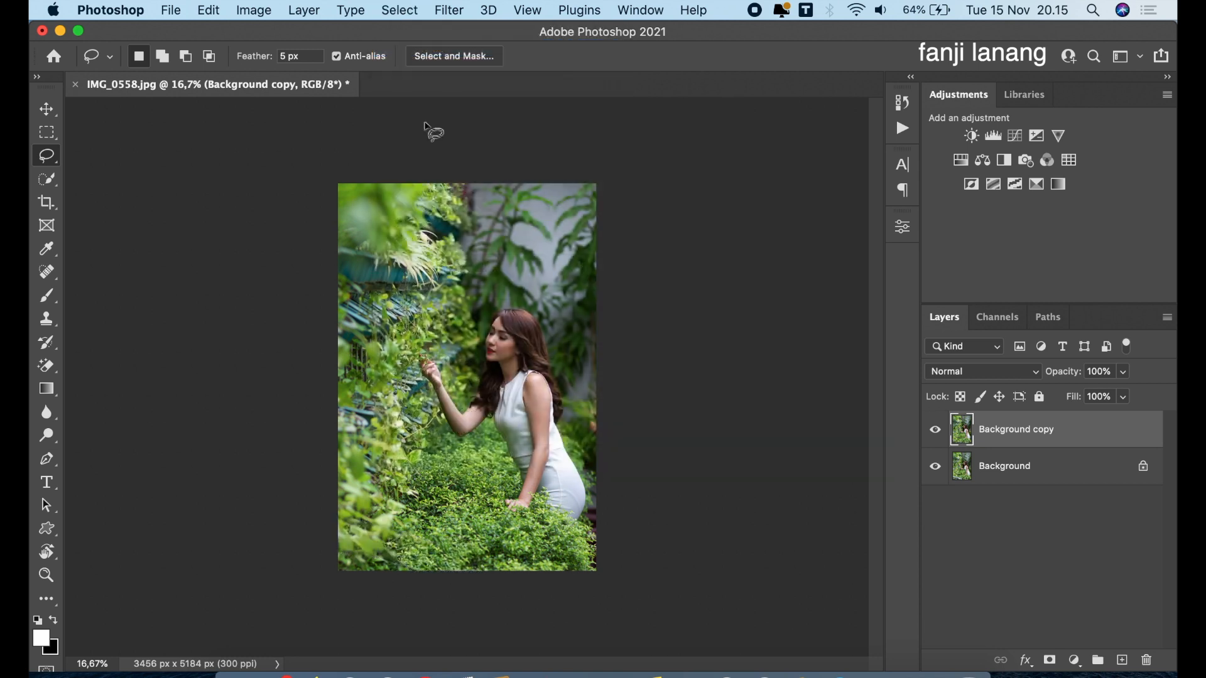
- Add a blank layer and set the brush's foreground colour to light green c9df96 sampled from the foliage
left_click(1123, 660)
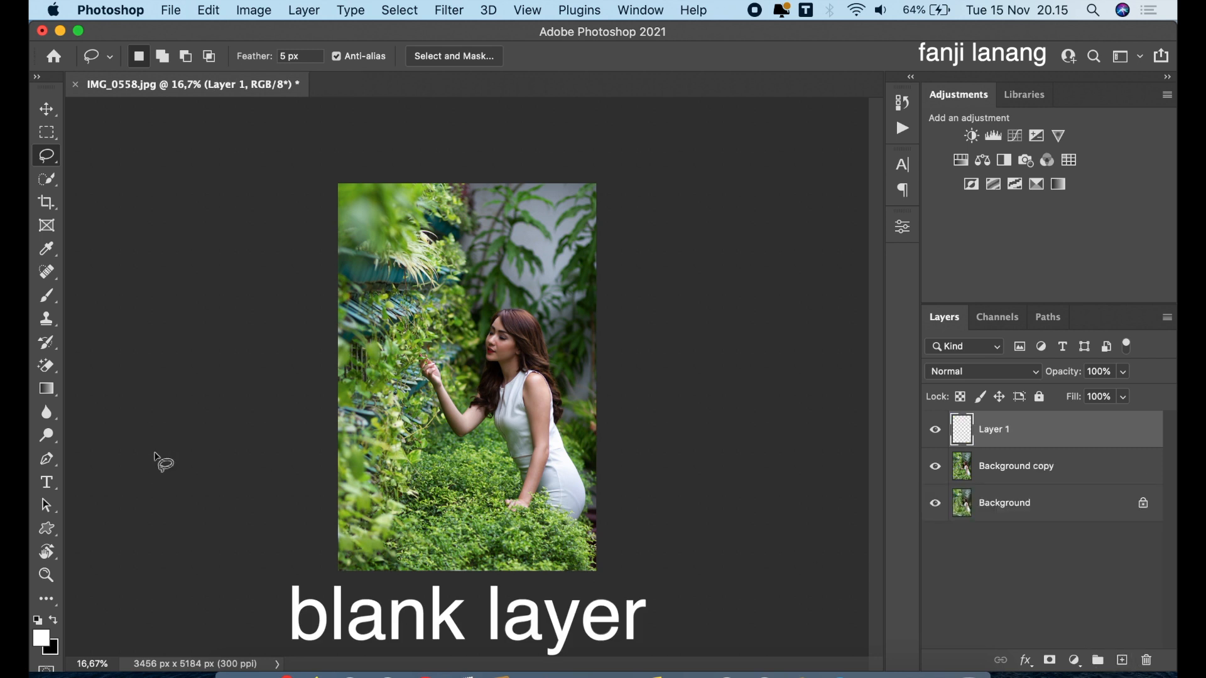
left_click(47, 295)
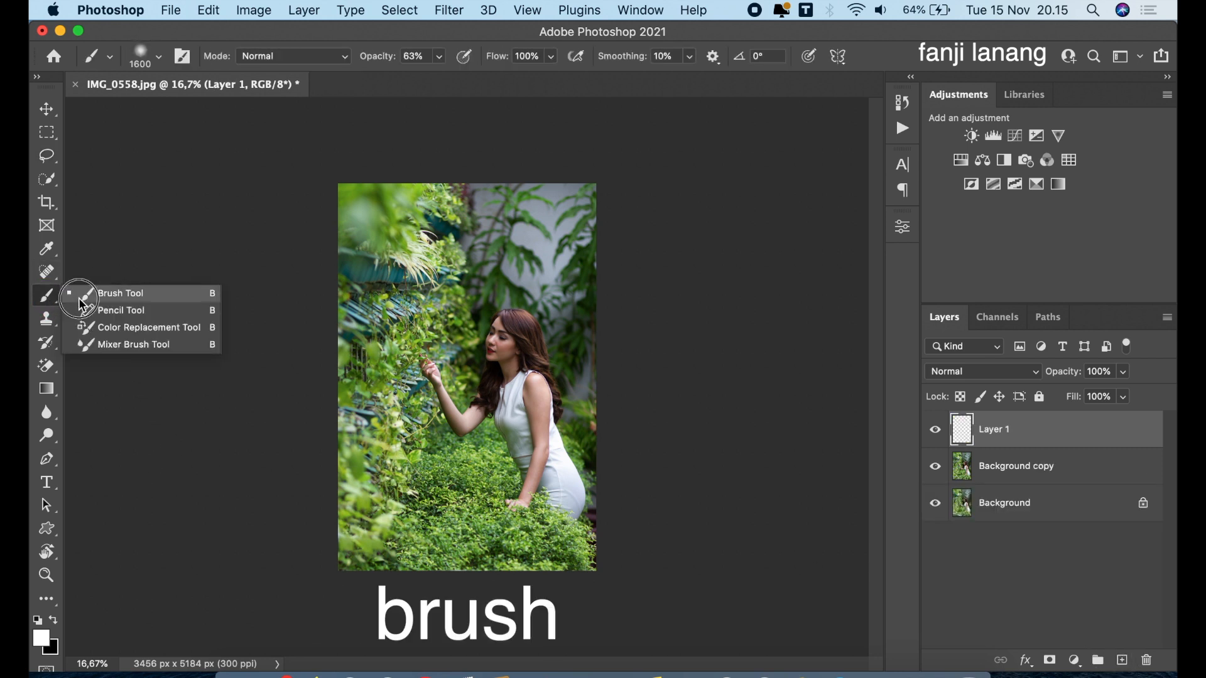
left_click(80, 295)
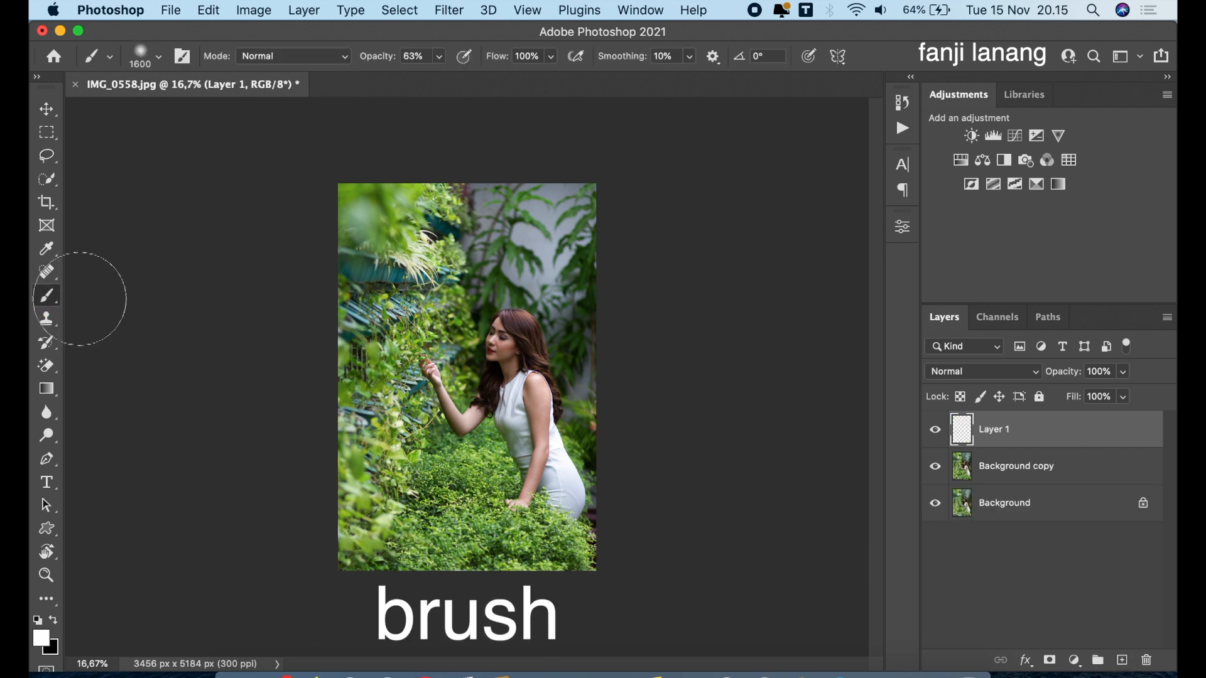
left_click(48, 638)
left_click(405, 450)
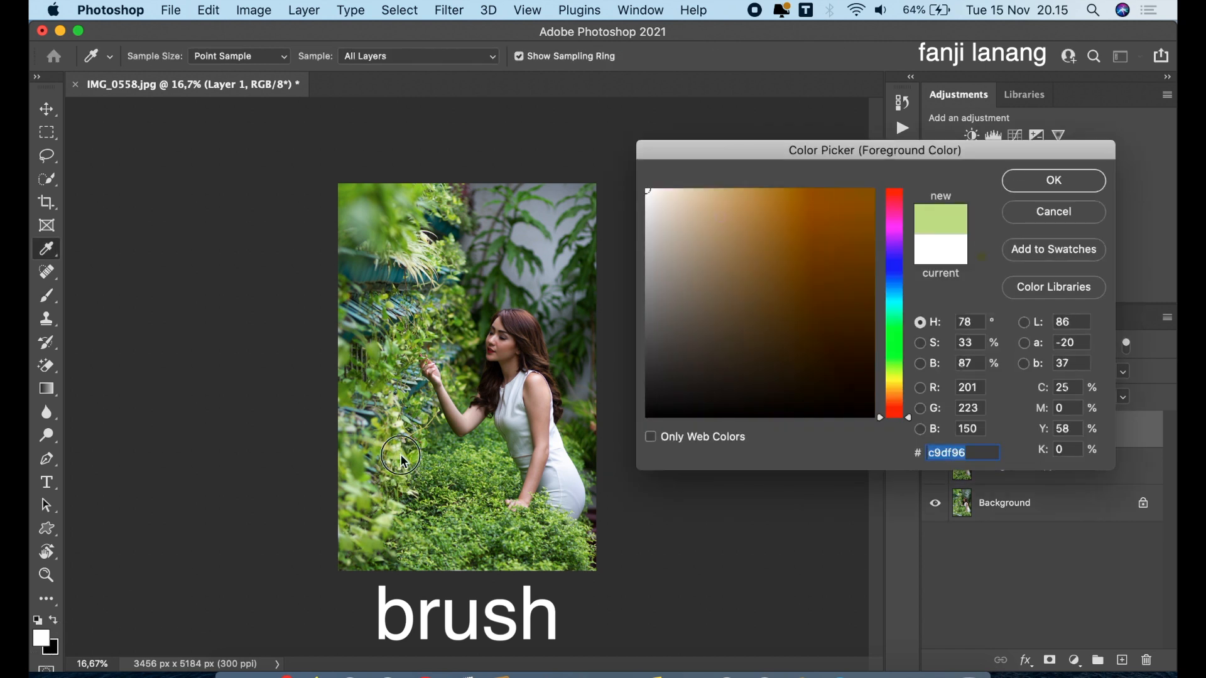
left_click(1028, 183)
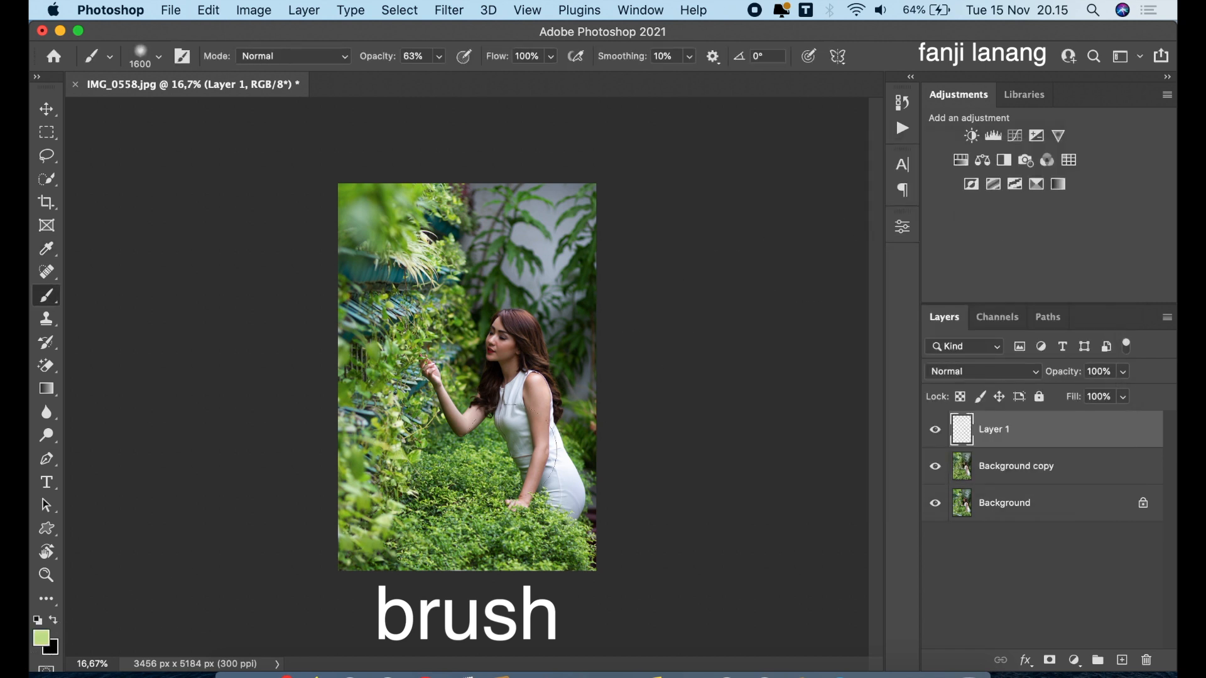
- Paint soft light-green haze over the lower-left foliage on the blank layer and compare the photo with and without it
left_click(392, 536)
left_click(419, 514)
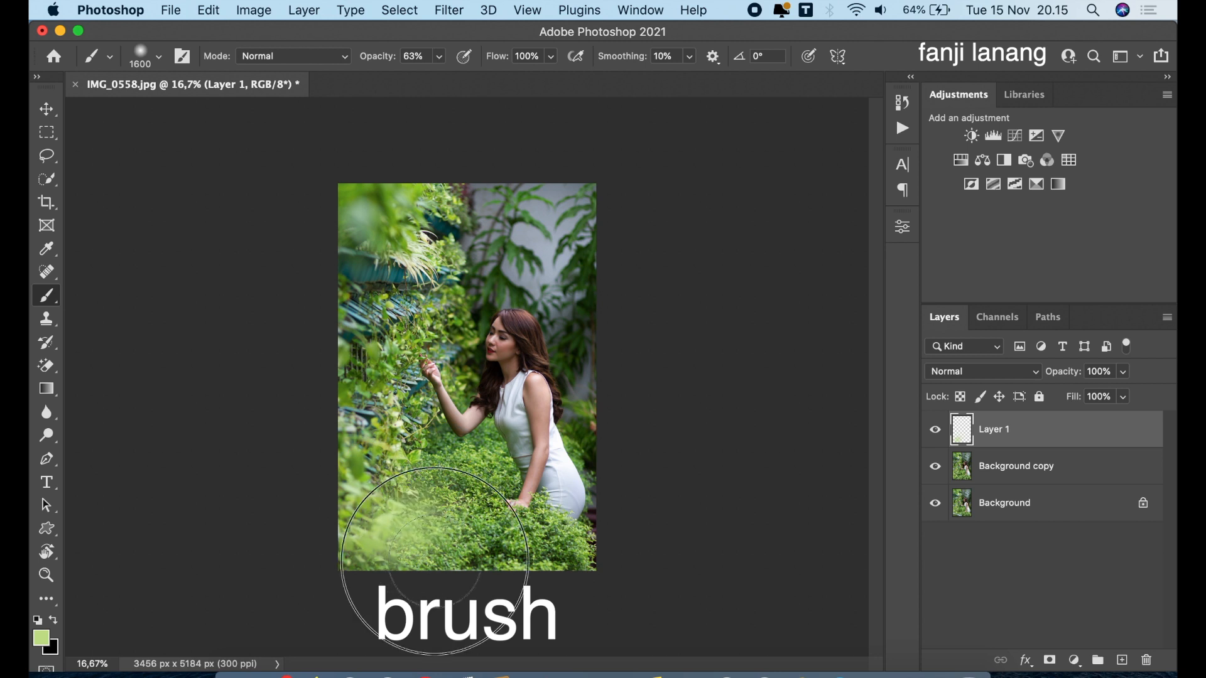
left_click(434, 561)
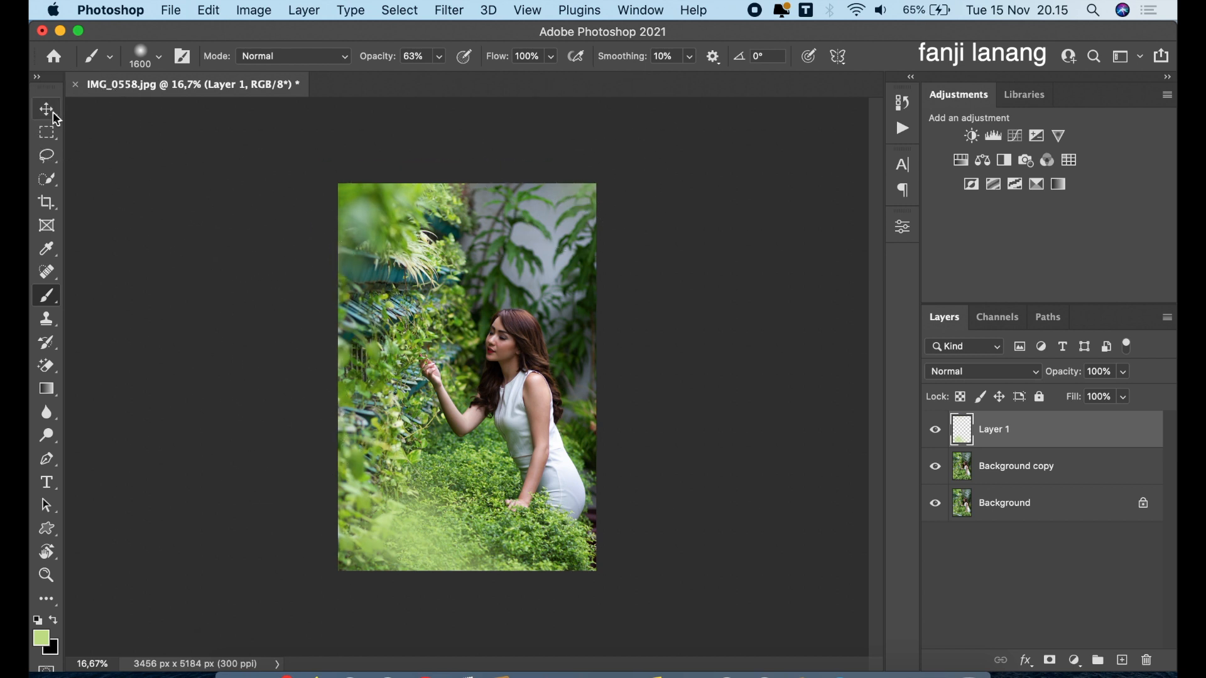
left_click(53, 112)
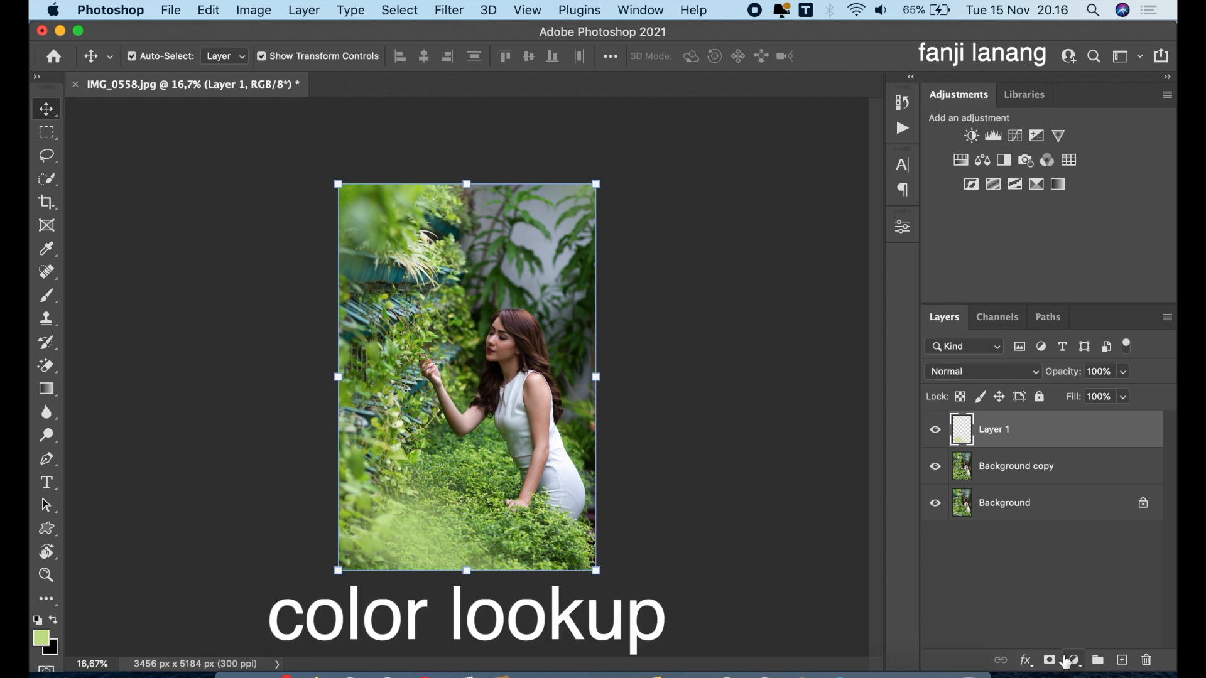
left_click(935, 429)
left_click(936, 430)
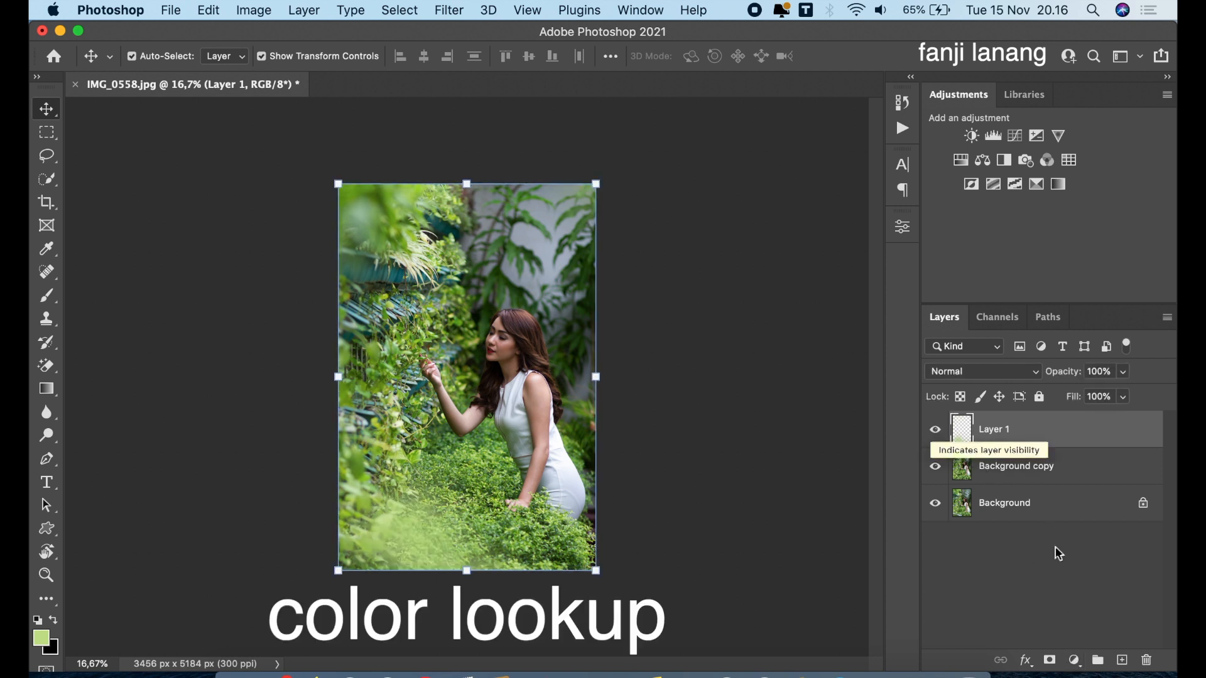
- Add a Color Lookup adjustment layer using the 2Strip.look 3D LUT
left_click(1074, 660)
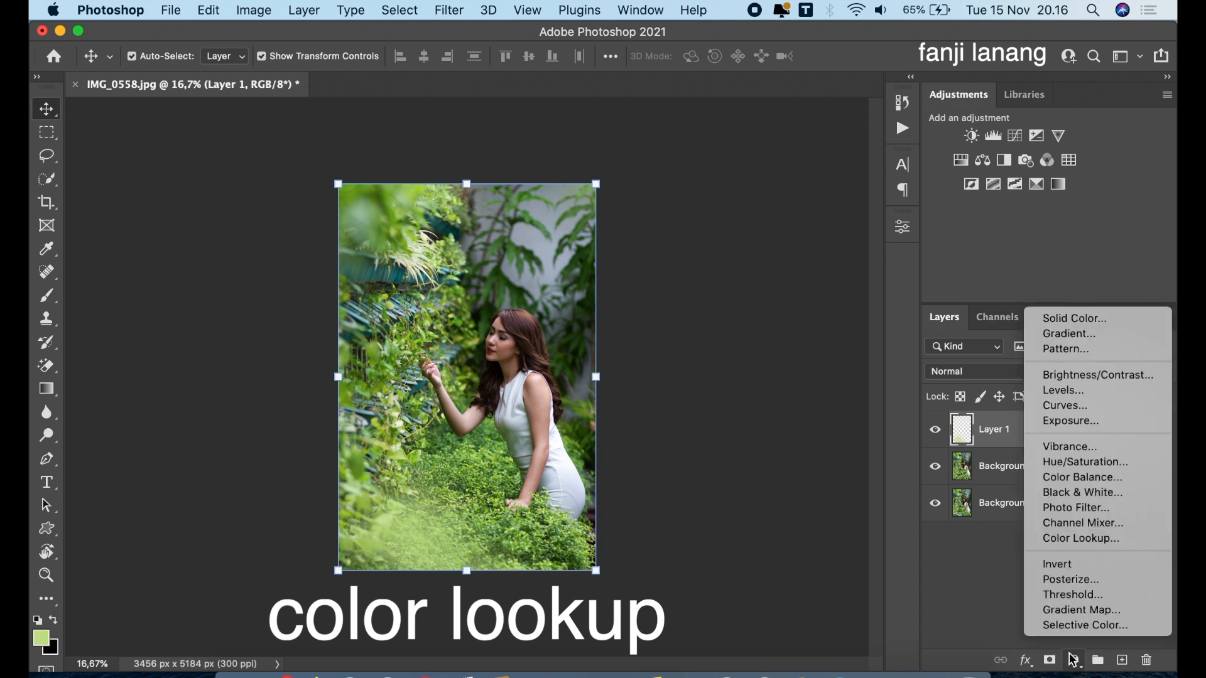
left_click(1076, 540)
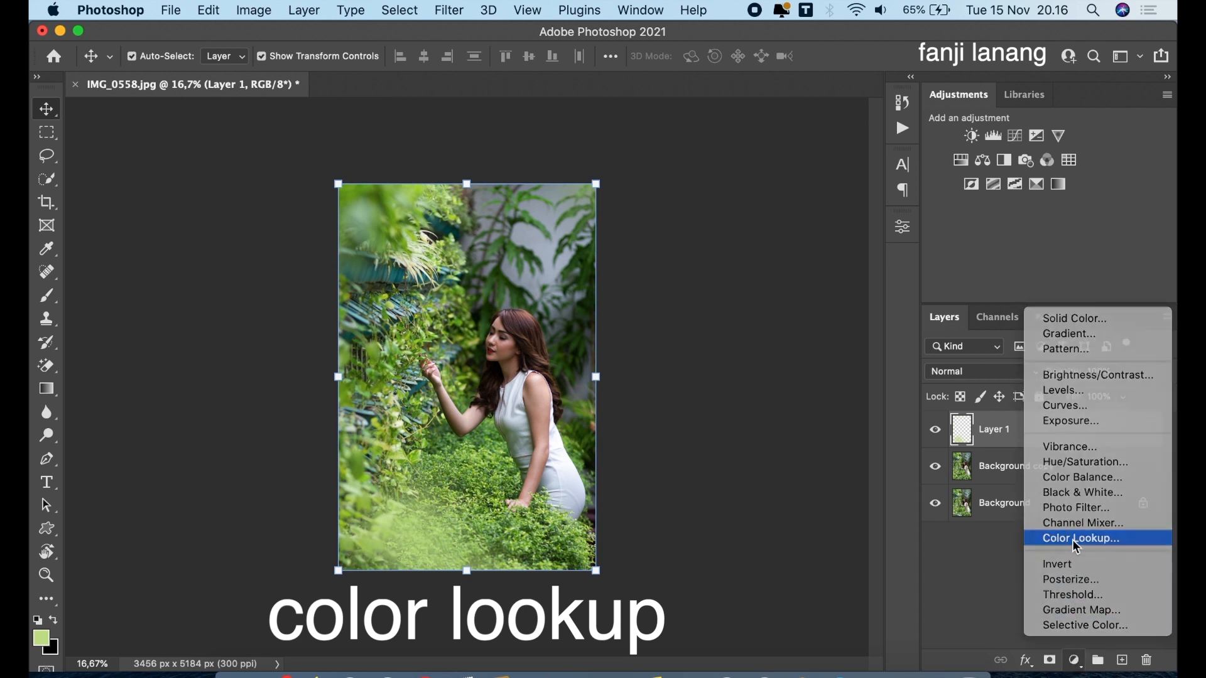
left_click(774, 279)
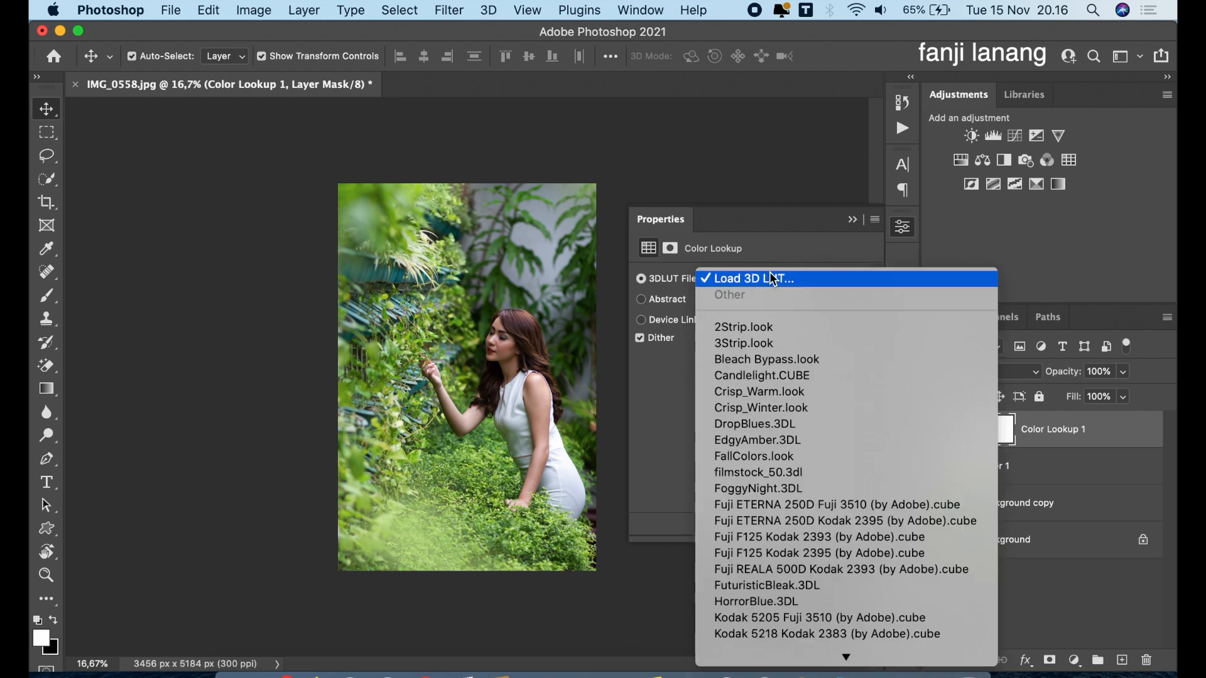
left_click(770, 334)
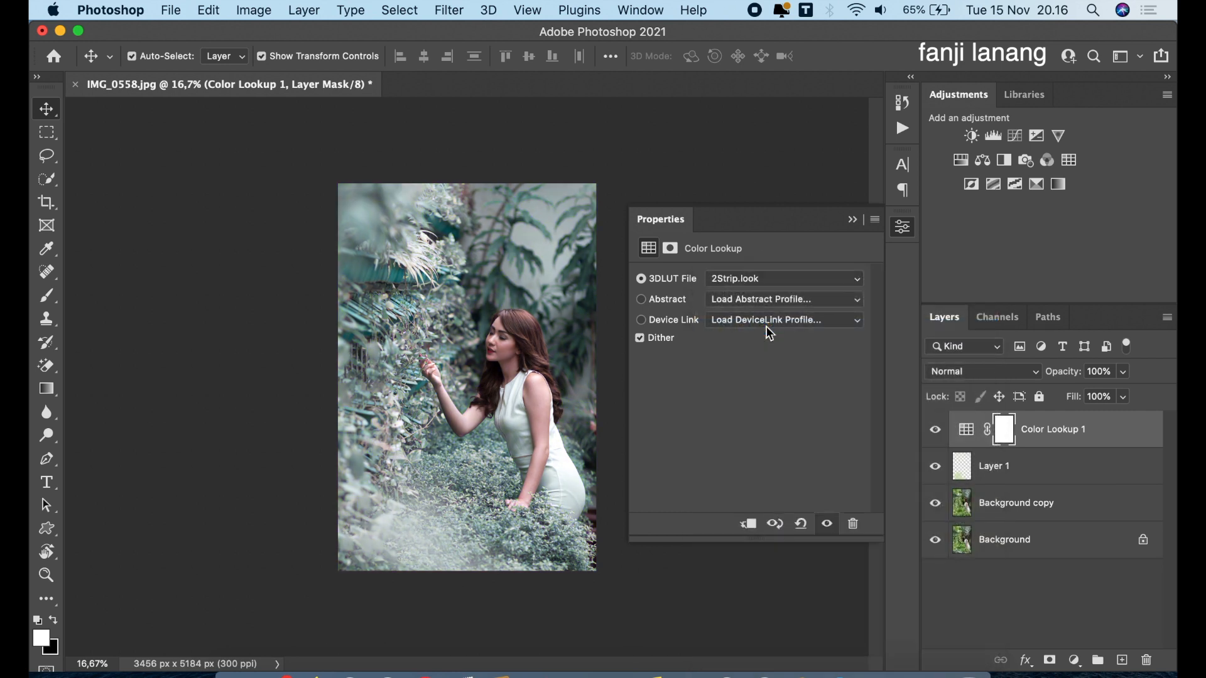
left_click(852, 220)
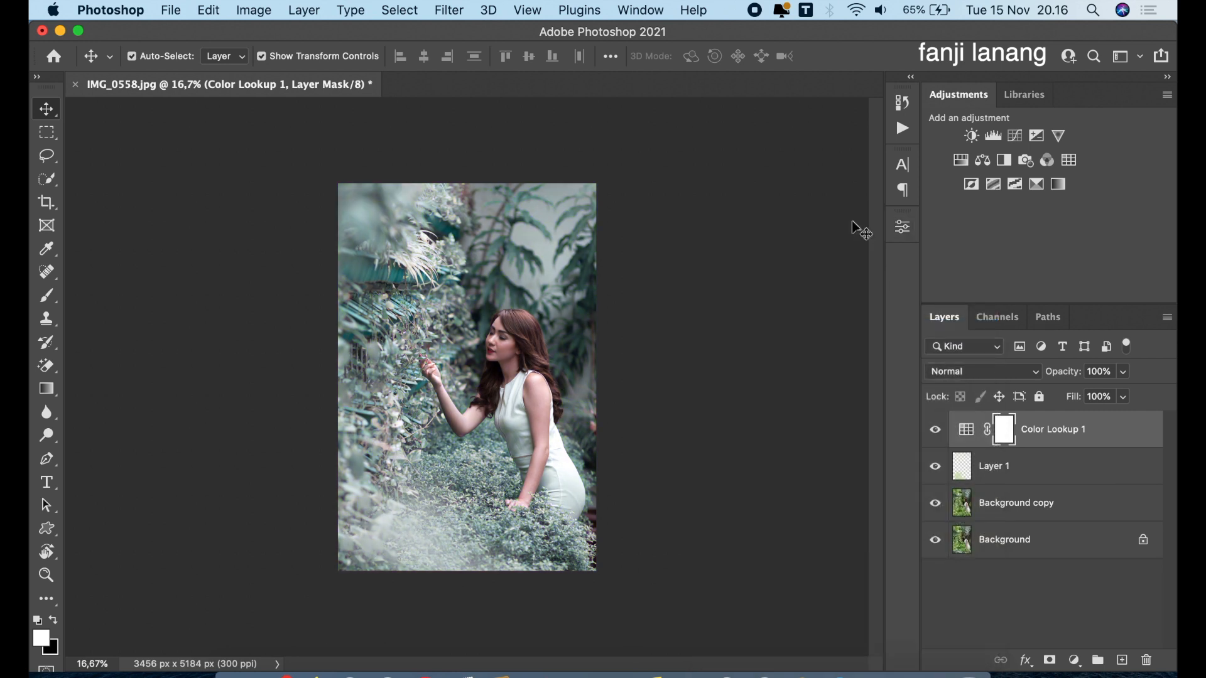
- Add a Selective Color adjustment layer and set Reds to Cyan -100%, Magenta -35% and Yellow about +37%
left_click(1077, 657)
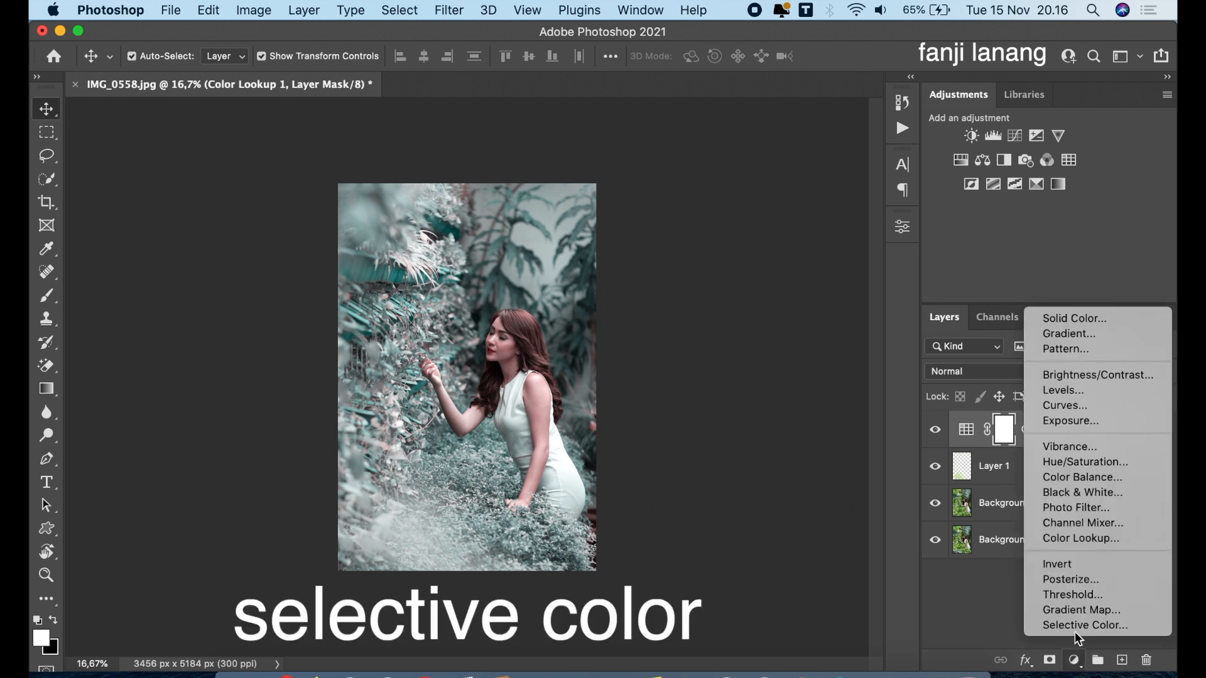
left_click(1078, 628)
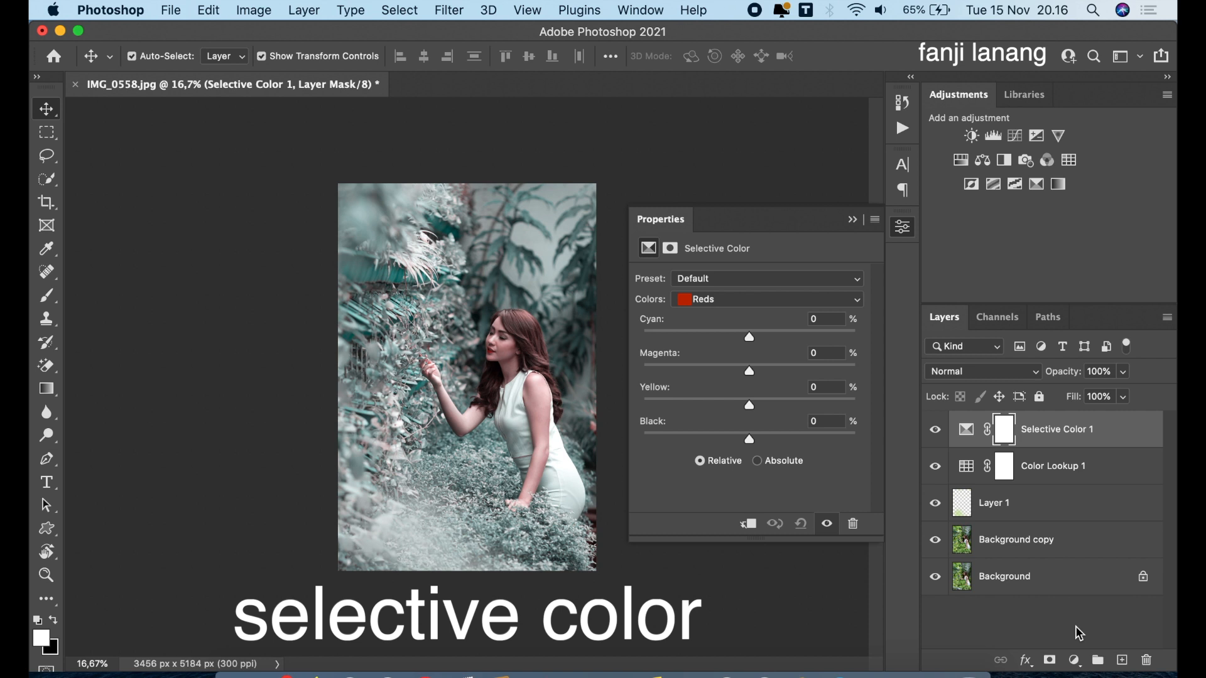
left_click_drag(728, 338, 616, 333)
left_click_drag(710, 371, 761, 404)
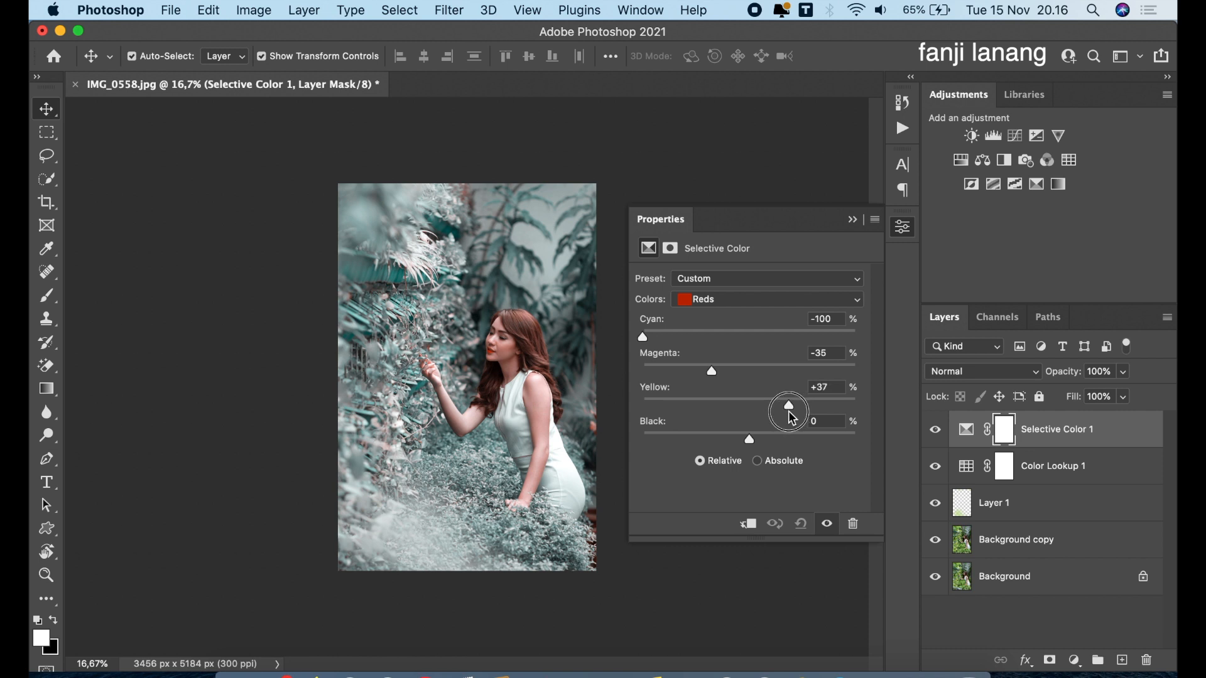
left_click_drag(789, 413, 787, 415)
- In the Selective Color adjustment, set Cyans to Cyan -100% and Magenta +100%, and raise their Yellow and Black
left_click(722, 305)
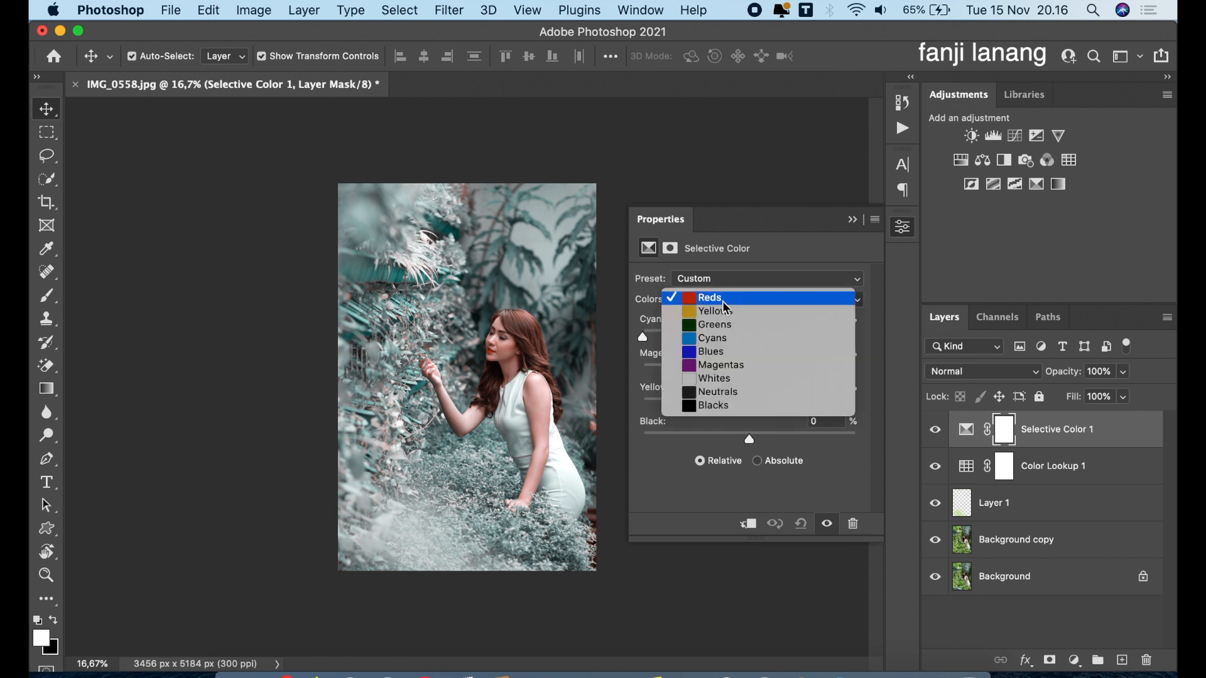
left_click(722, 344)
left_click_drag(751, 337, 902, 364)
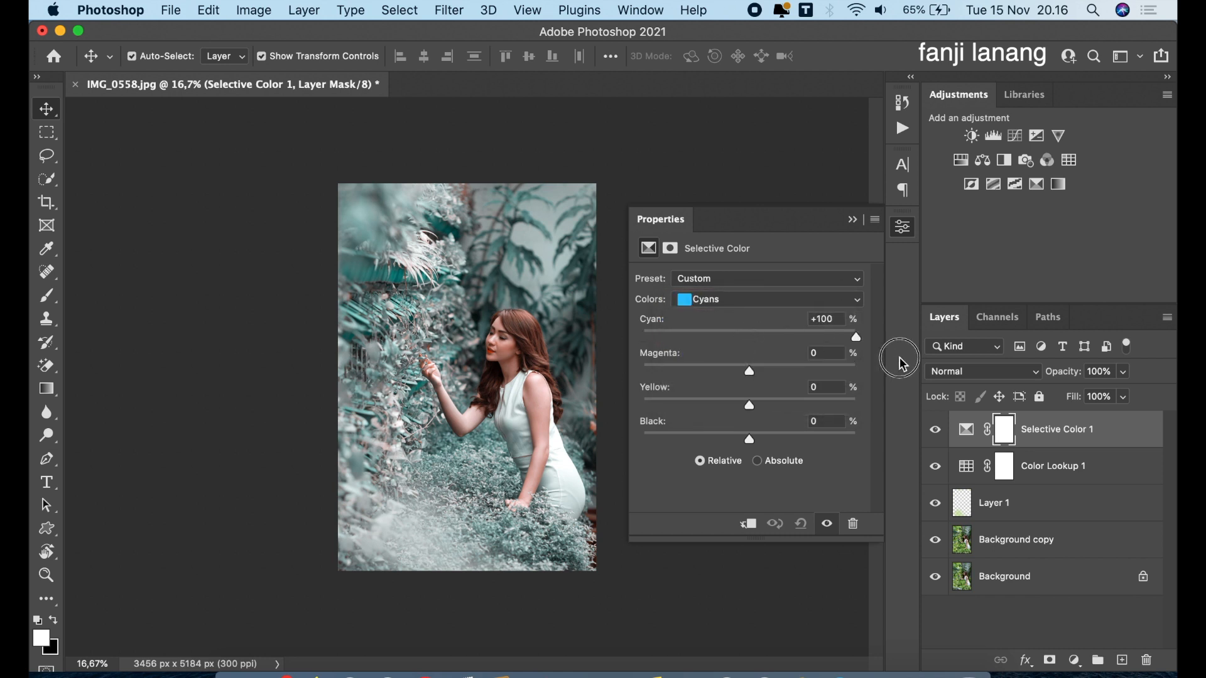
left_click_drag(754, 374, 602, 345)
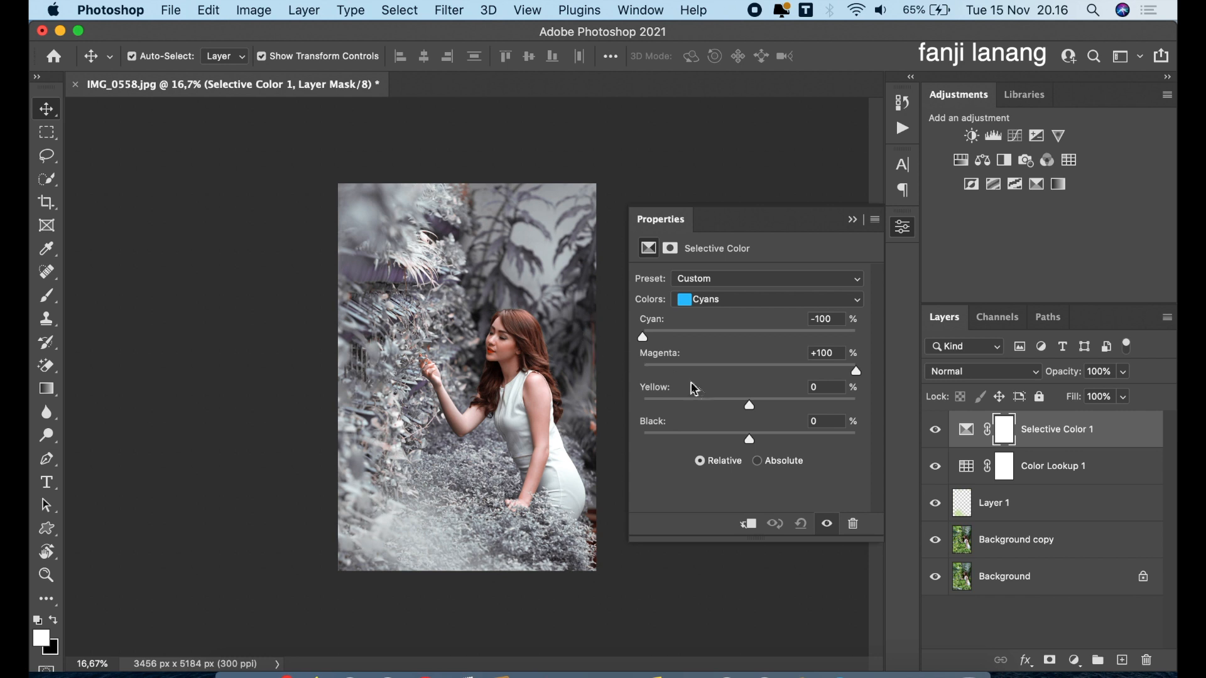
left_click_drag(750, 405, 924, 410)
left_click_drag(749, 439, 937, 452)
left_click(855, 220)
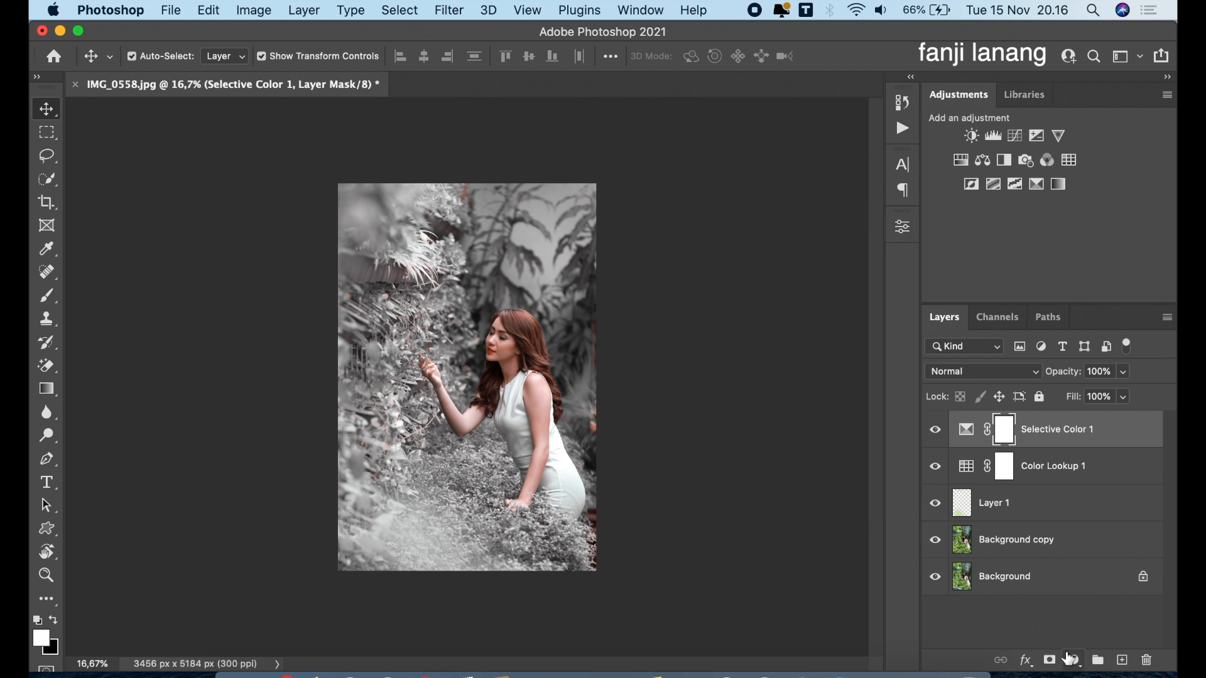
- Add a Curves adjustment layer, slightly raising the RGB midtones and moving the black point slightly inward
left_click(1070, 659)
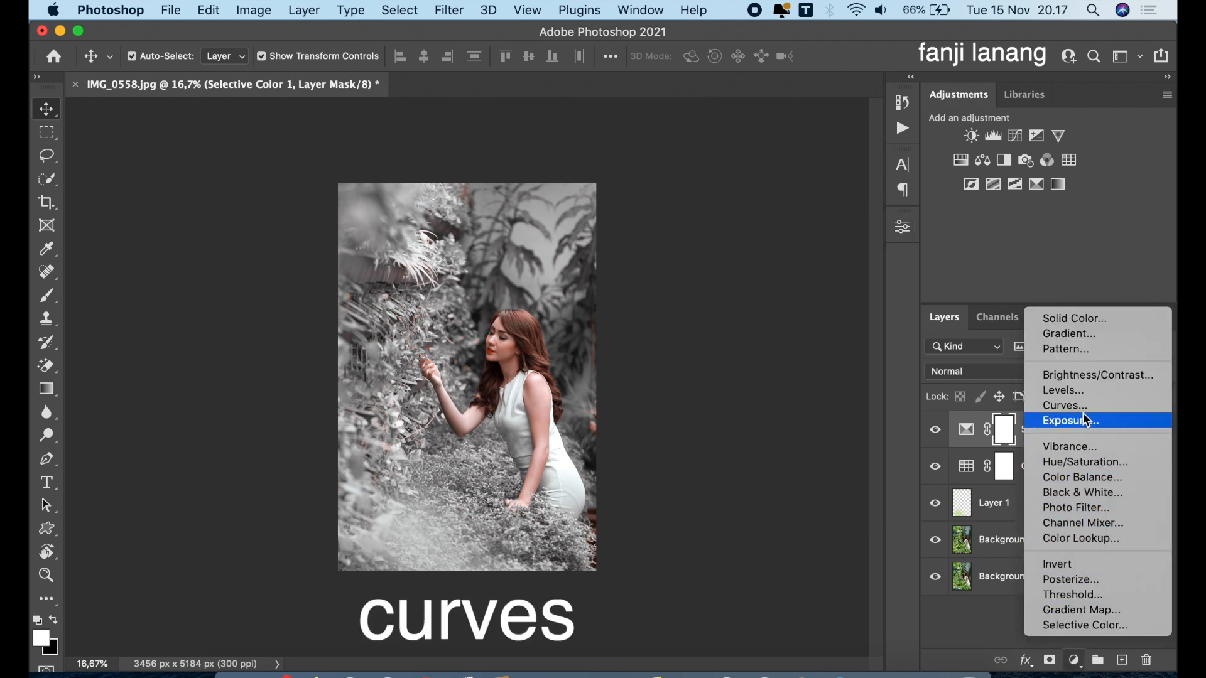
left_click(1068, 406)
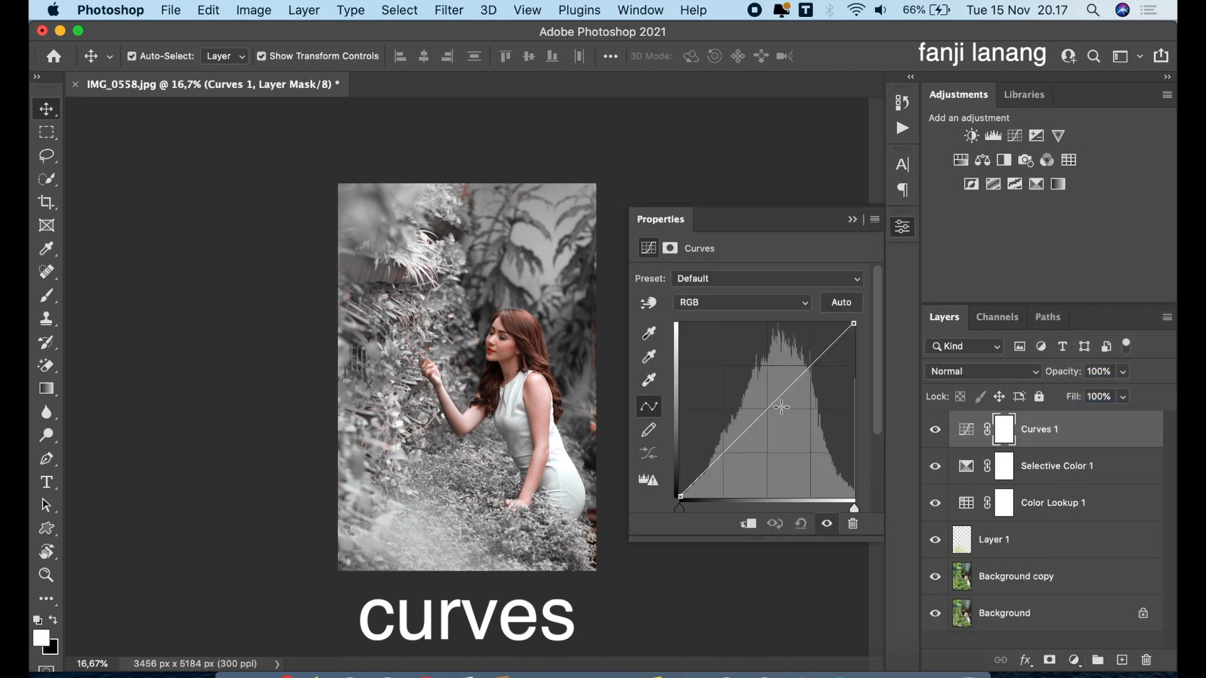
left_click(766, 402)
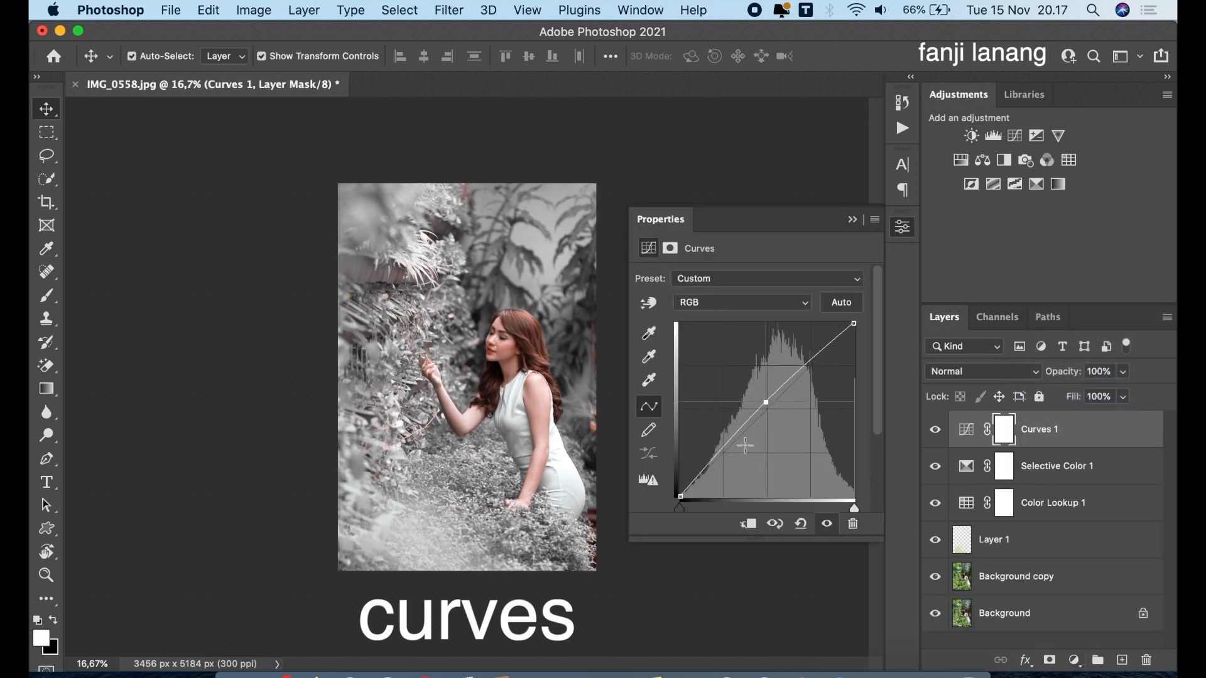
left_click_drag(680, 498, 688, 502)
left_click_drag(763, 397, 770, 398)
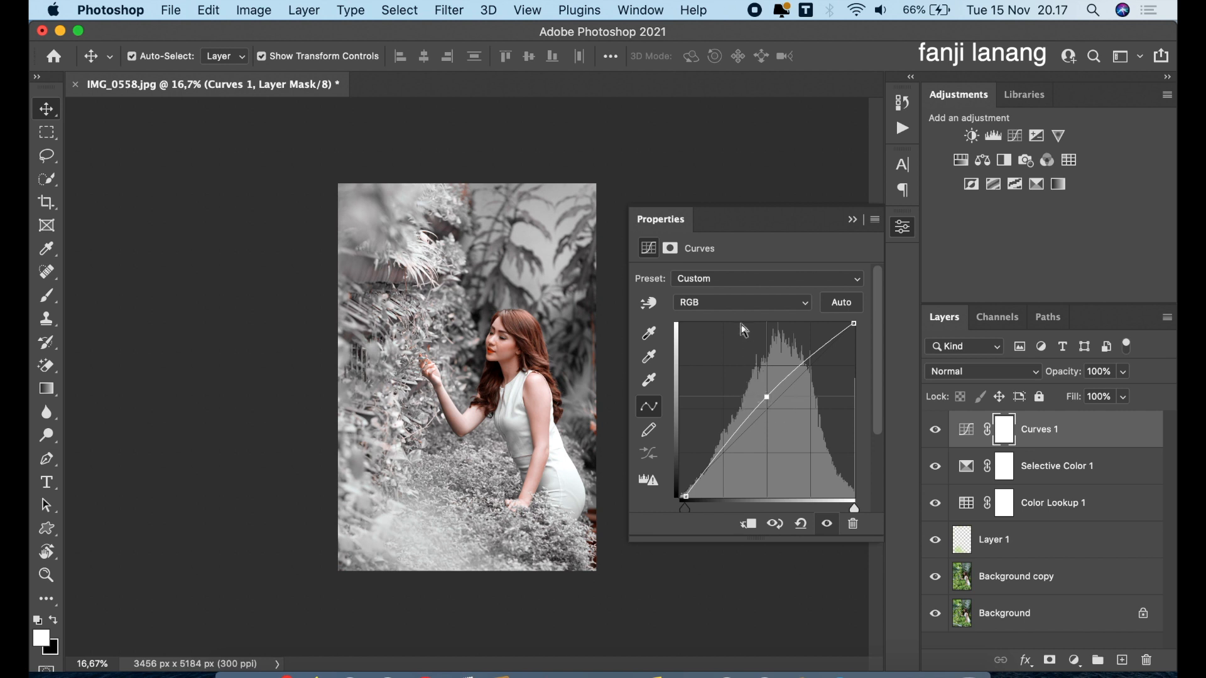
- In the Curves adjustment, move the white point slightly inward on the Green channel and a little further inward on the Blue channel
left_click(741, 303)
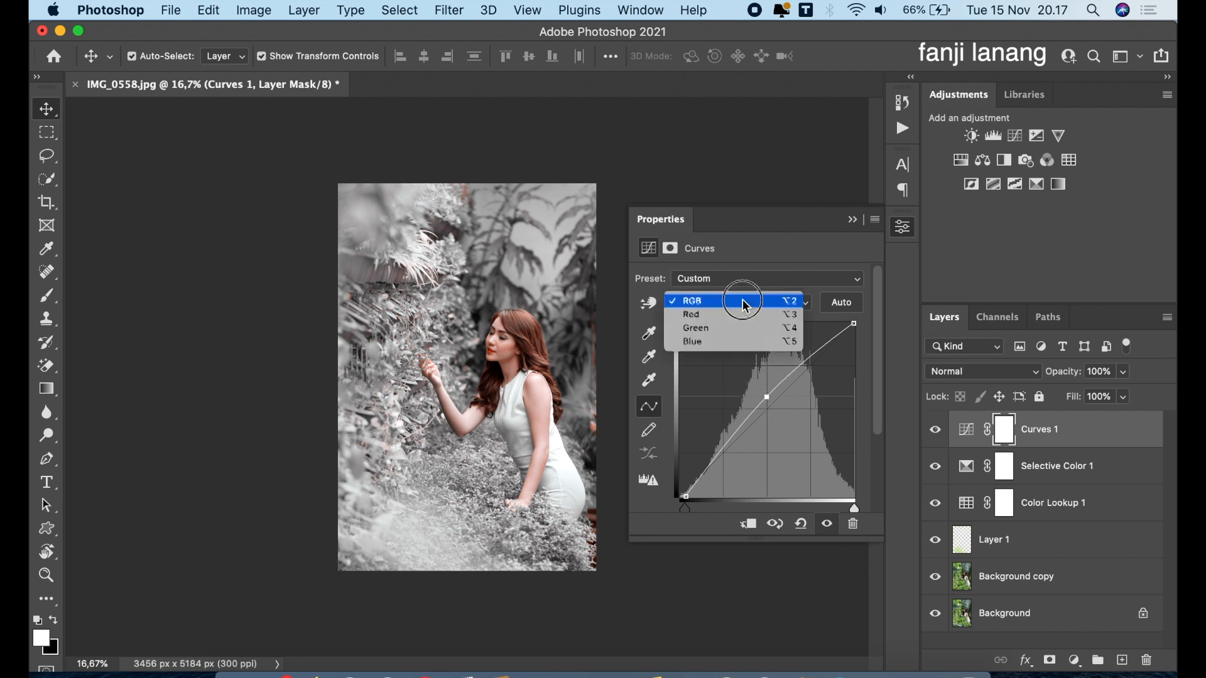
left_click(728, 333)
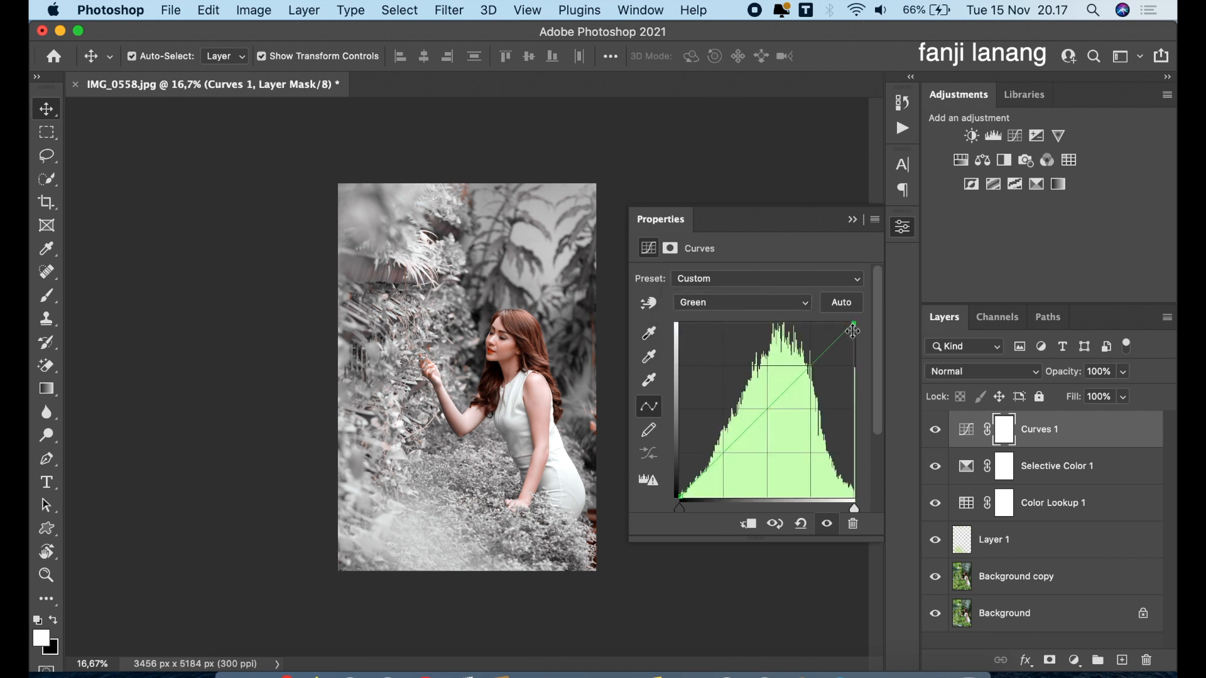
left_click_drag(855, 325, 850, 323)
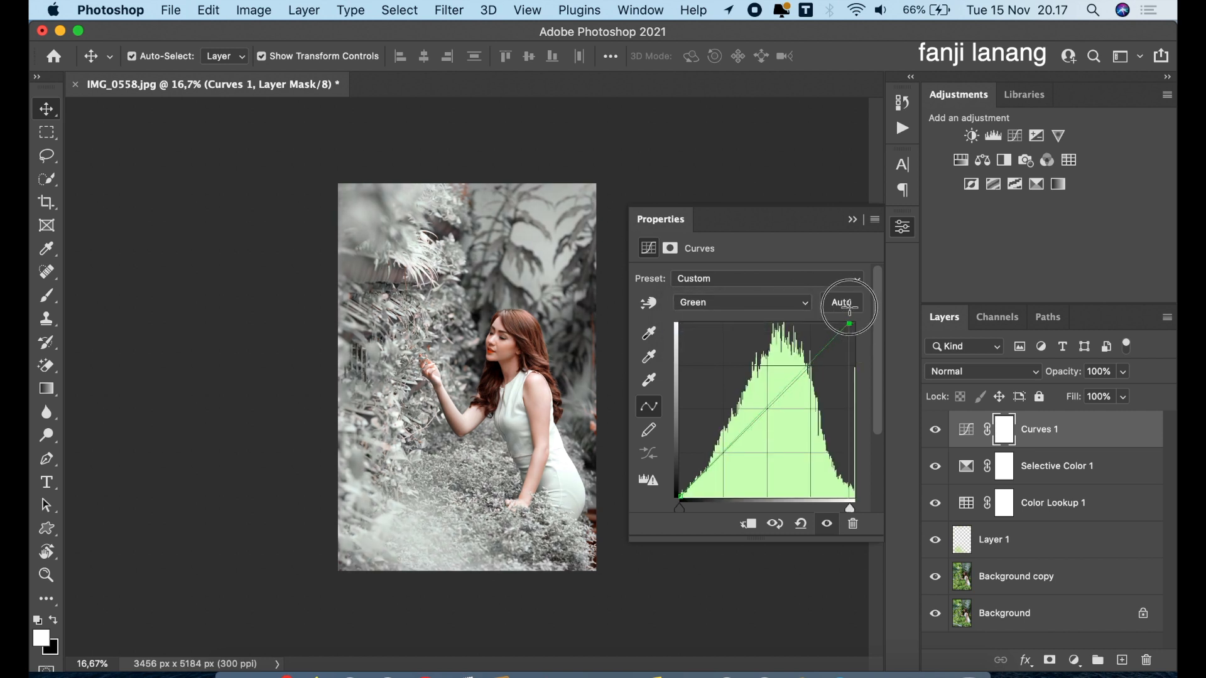
left_click(780, 304)
left_click(761, 316)
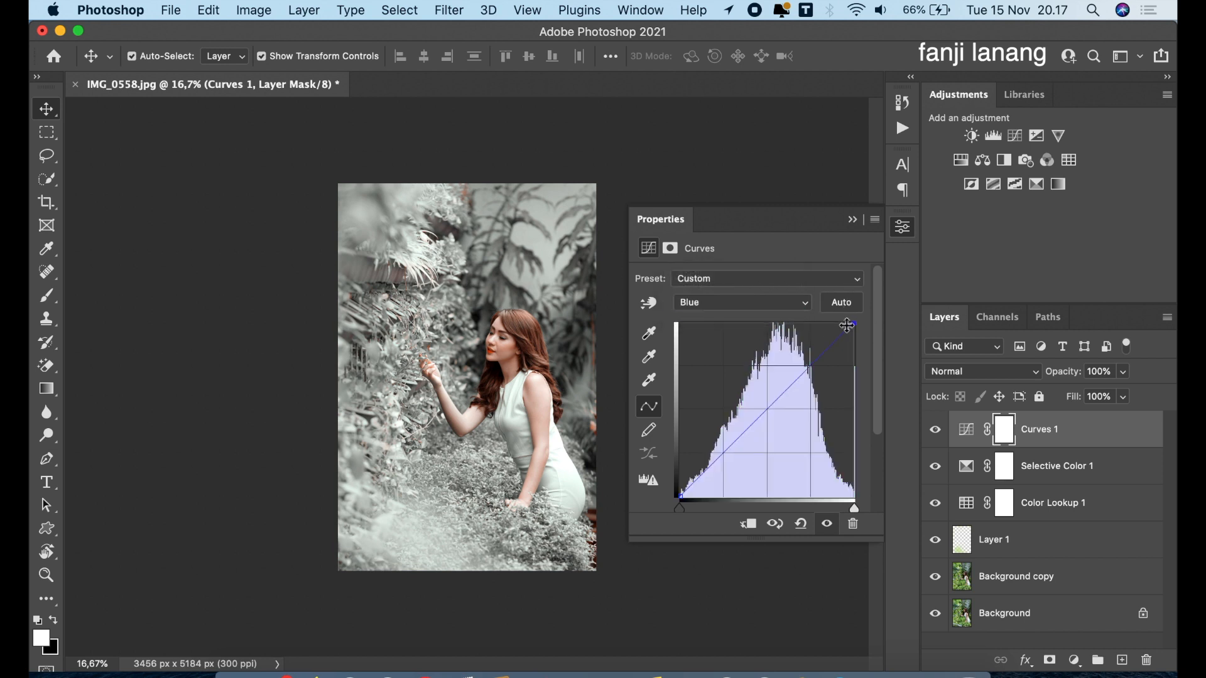
left_click_drag(851, 323, 841, 320)
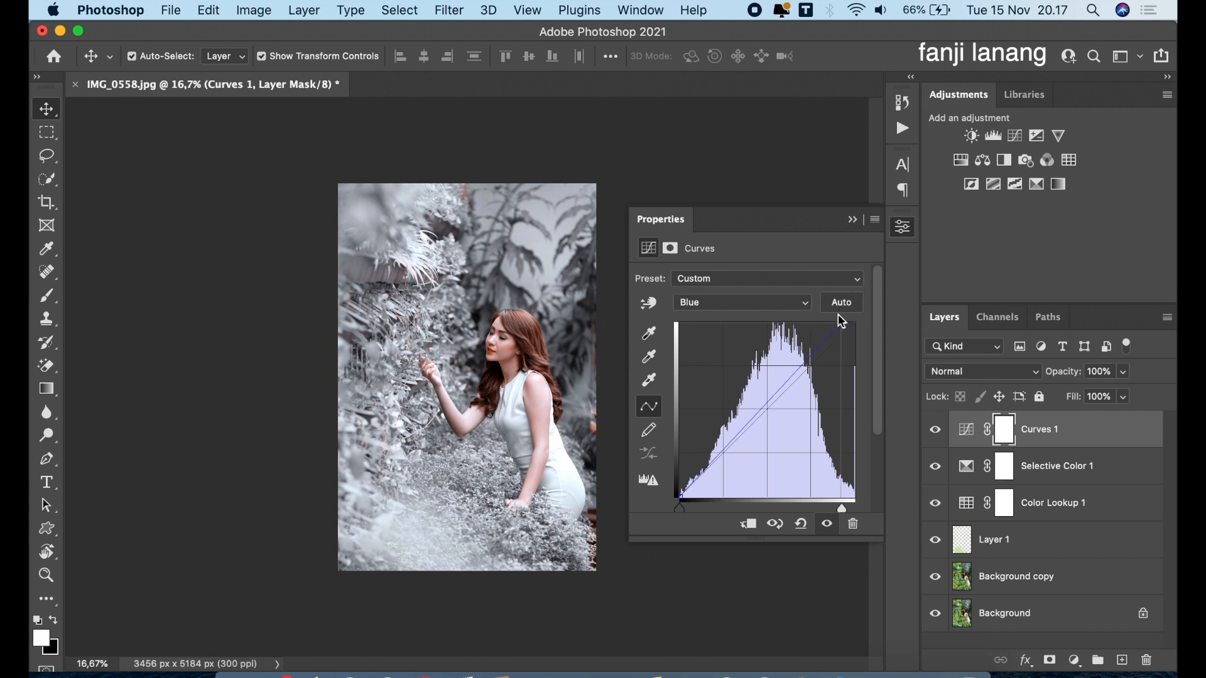
- Close the Curves settings and toggle the Curves layer's visibility to compare the photo with and without it
left_click(852, 219)
left_click(931, 432)
left_click(933, 431)
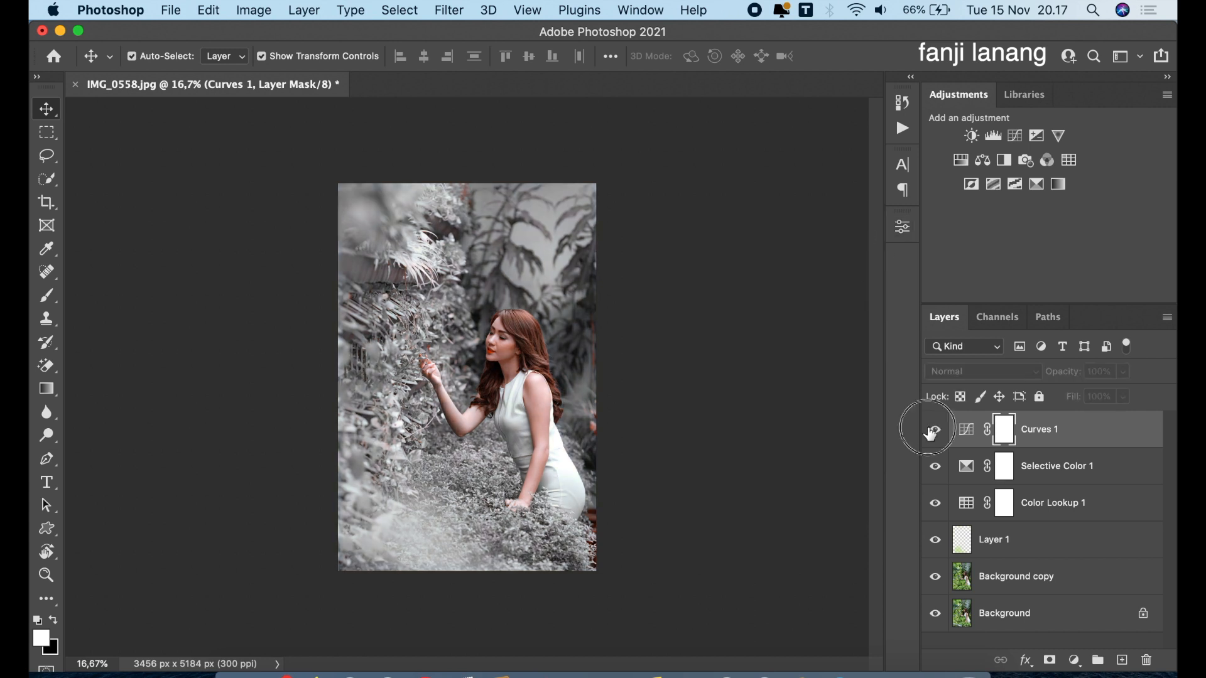
- Add a new empty layer above the Curves layer and choose the custom signature preset for the Brush tool
left_click(1121, 660)
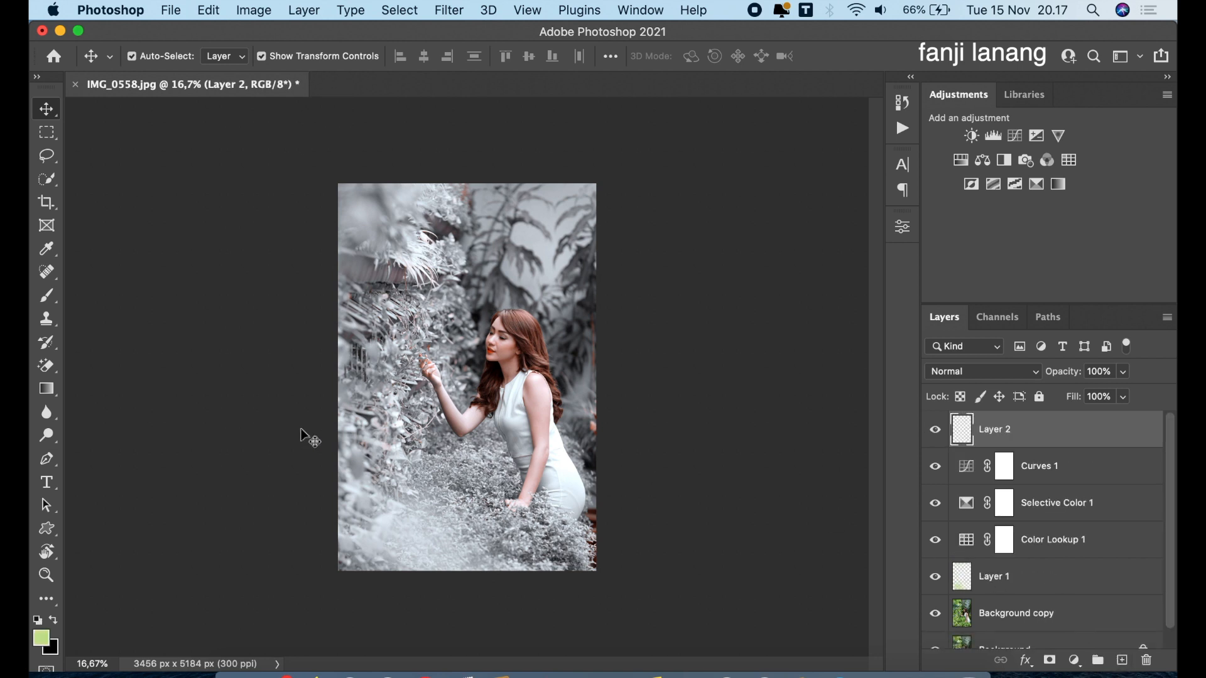
left_click(48, 295)
left_click(157, 57)
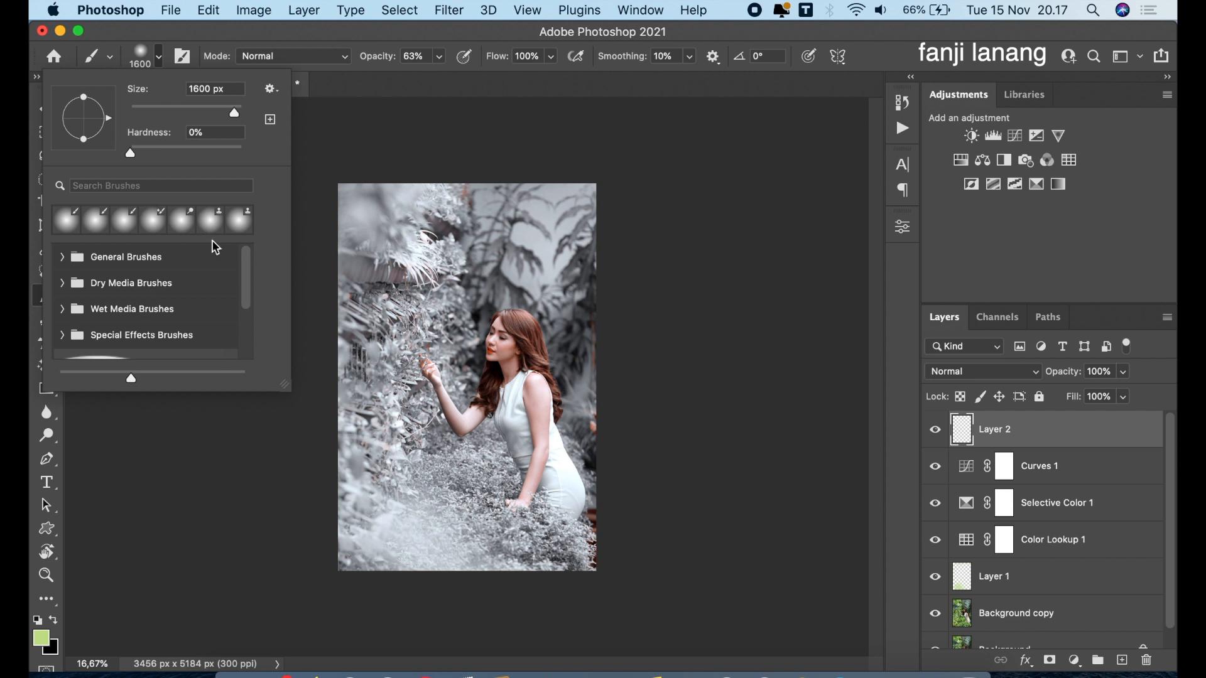
left_click_drag(238, 262, 236, 323)
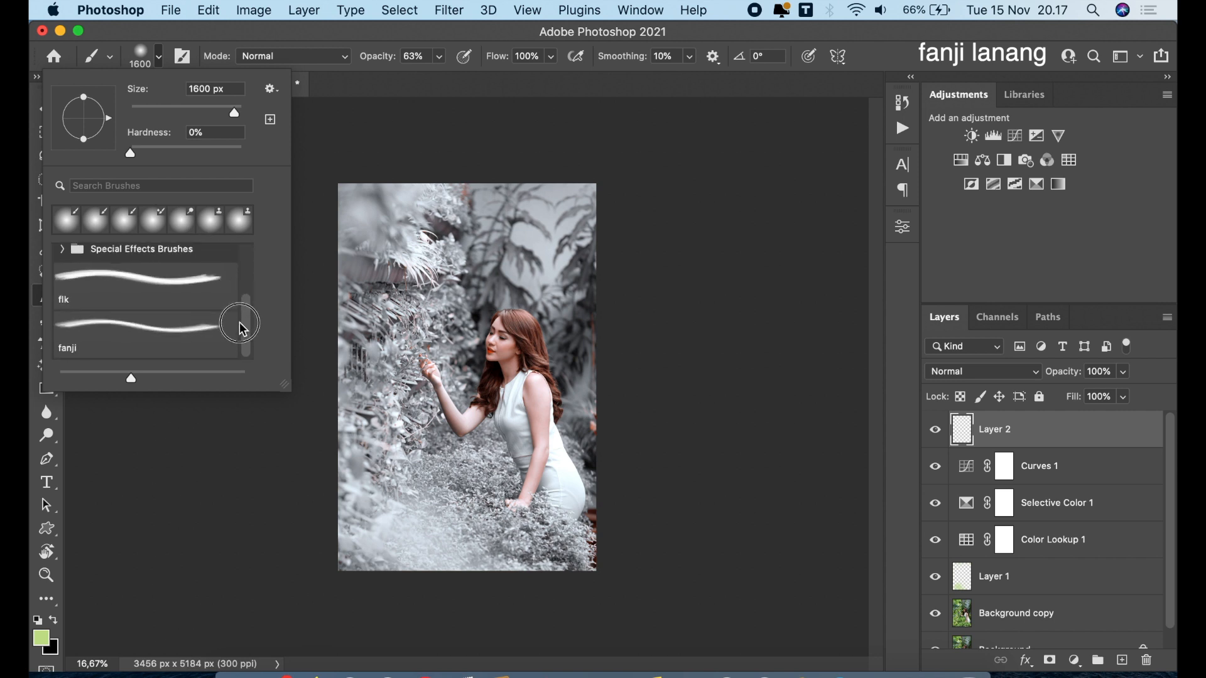
left_click(146, 333)
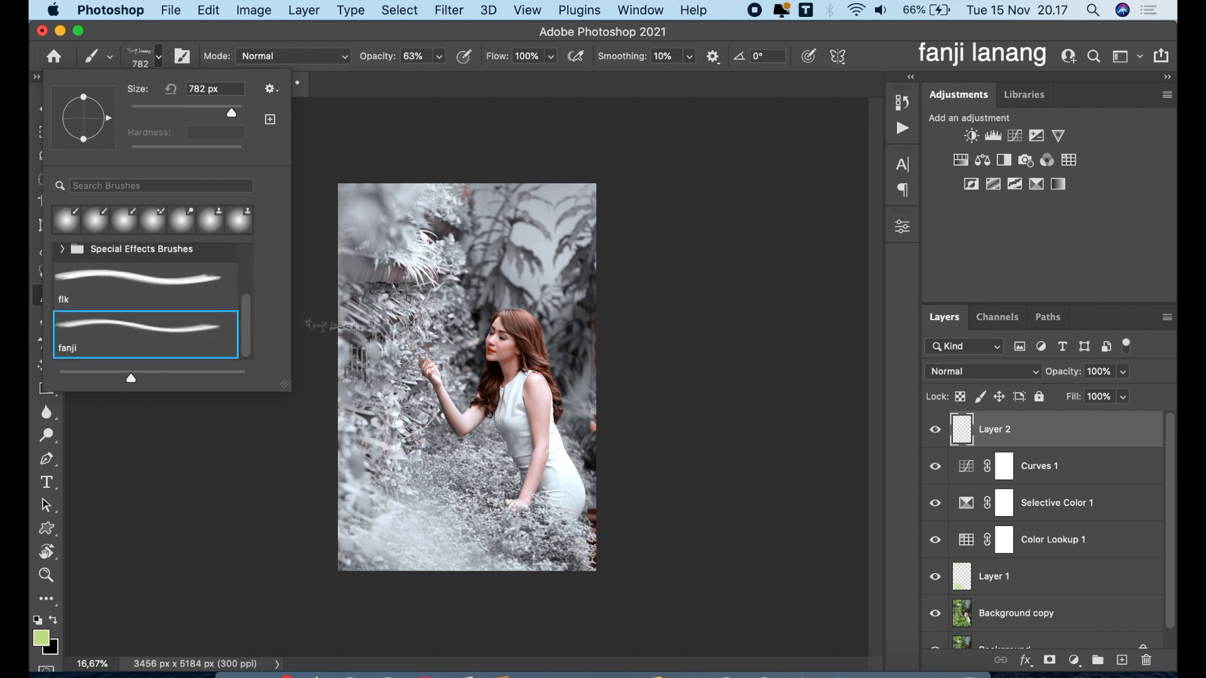
- Reset the foreground colour to black and stamp the signature once in the photo's lower-left corner
left_click(540, 116)
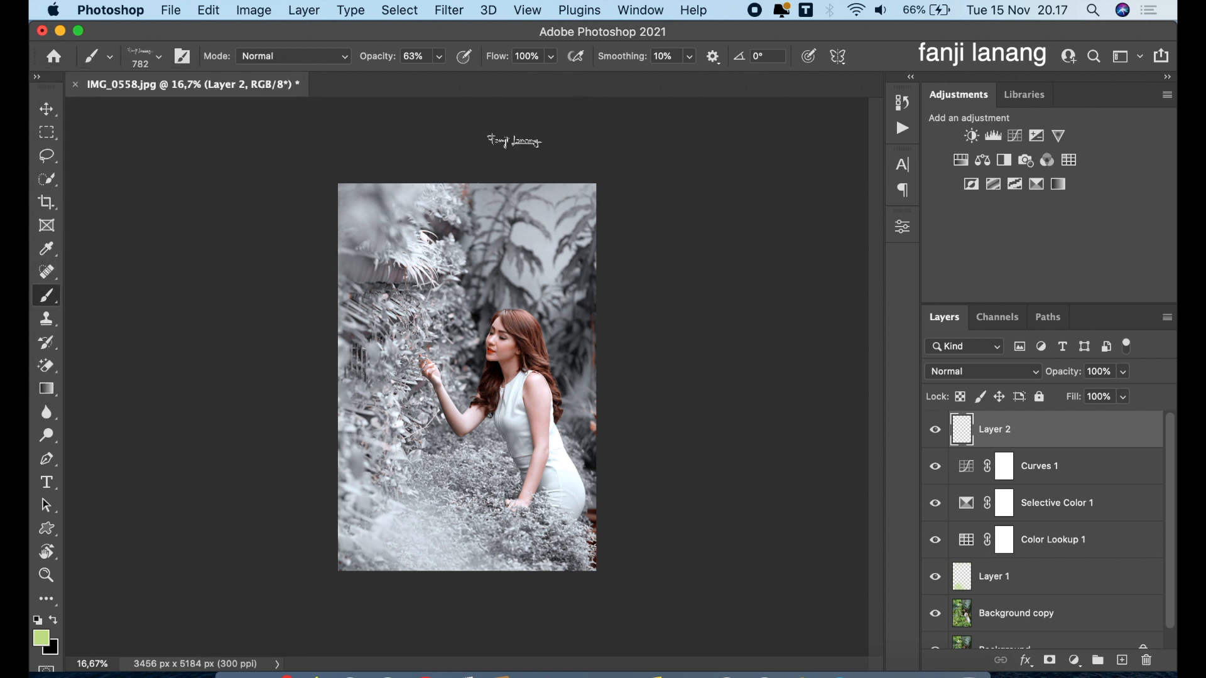
left_click(39, 621)
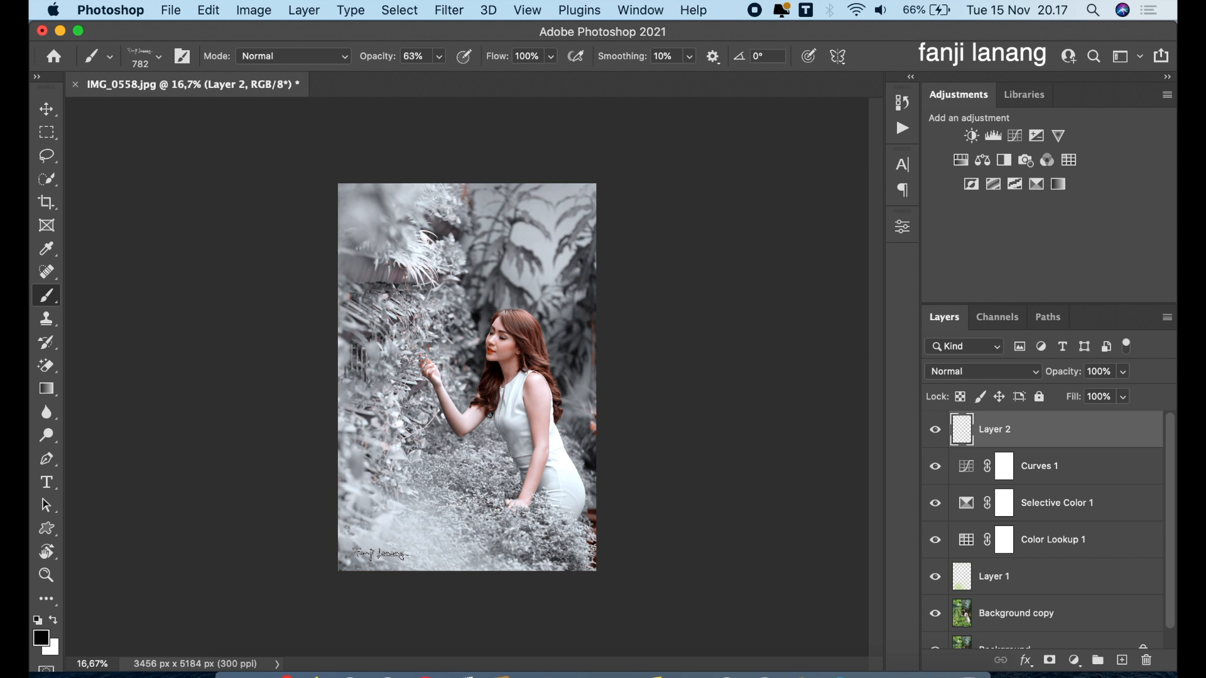
left_click(380, 551)
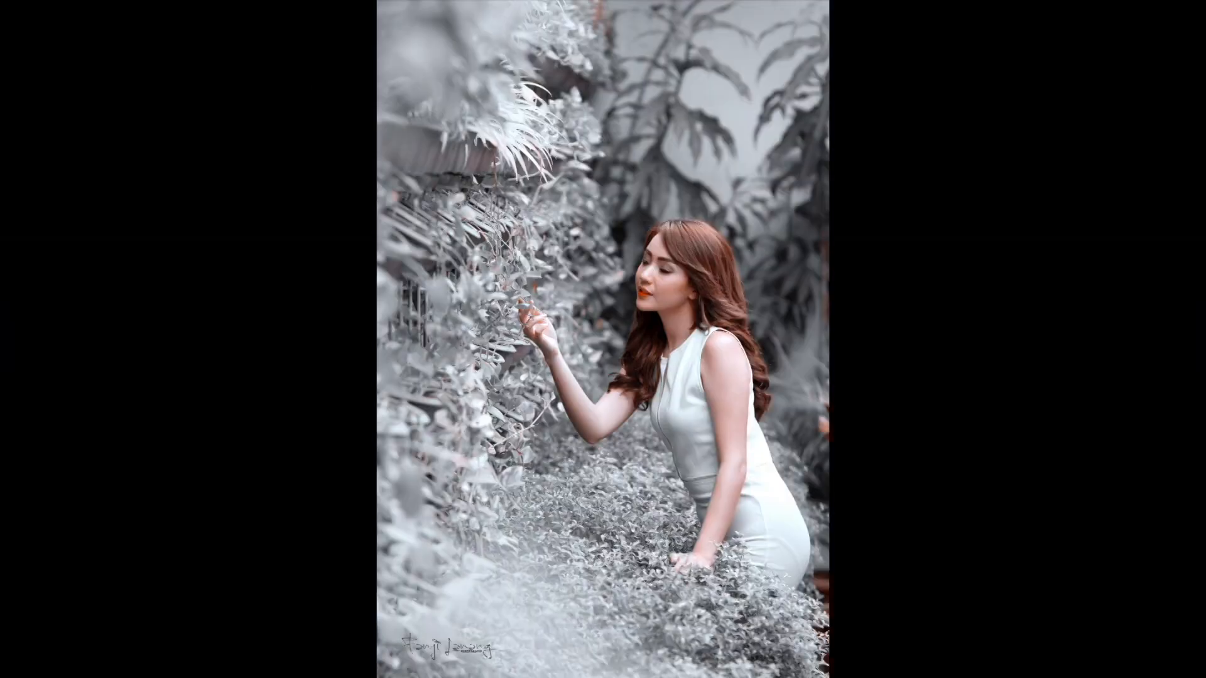